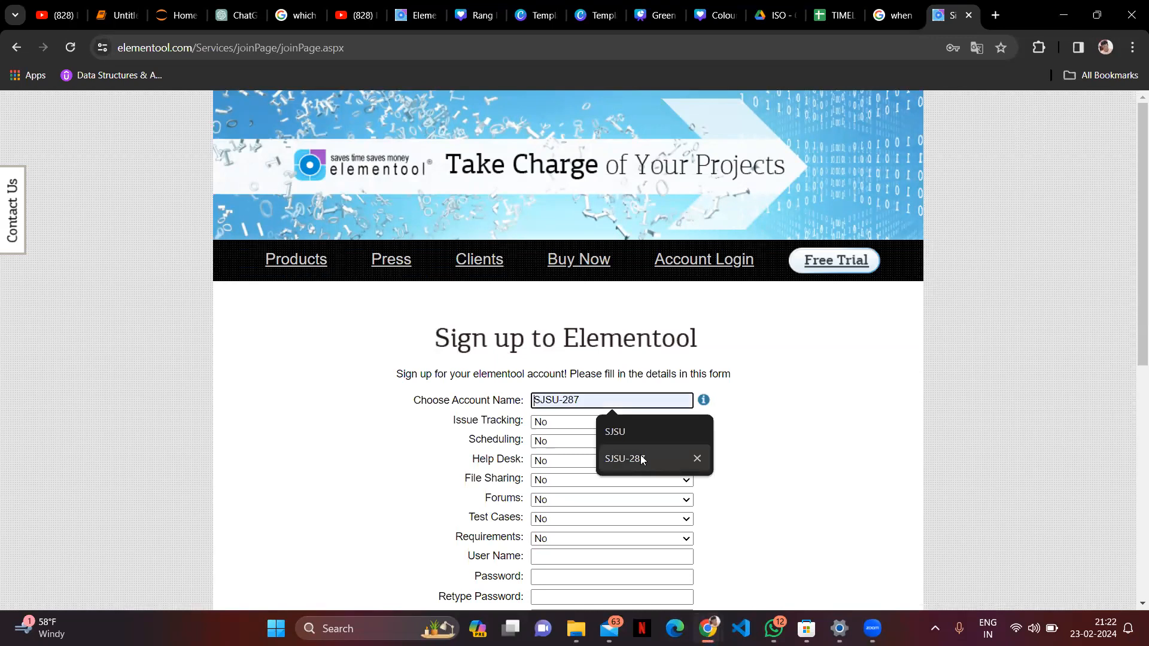
Step: Set both Issue Tracking and Scheduling to "7 Days Trial - Free" in the Elementool sign-up form
click(584, 422)
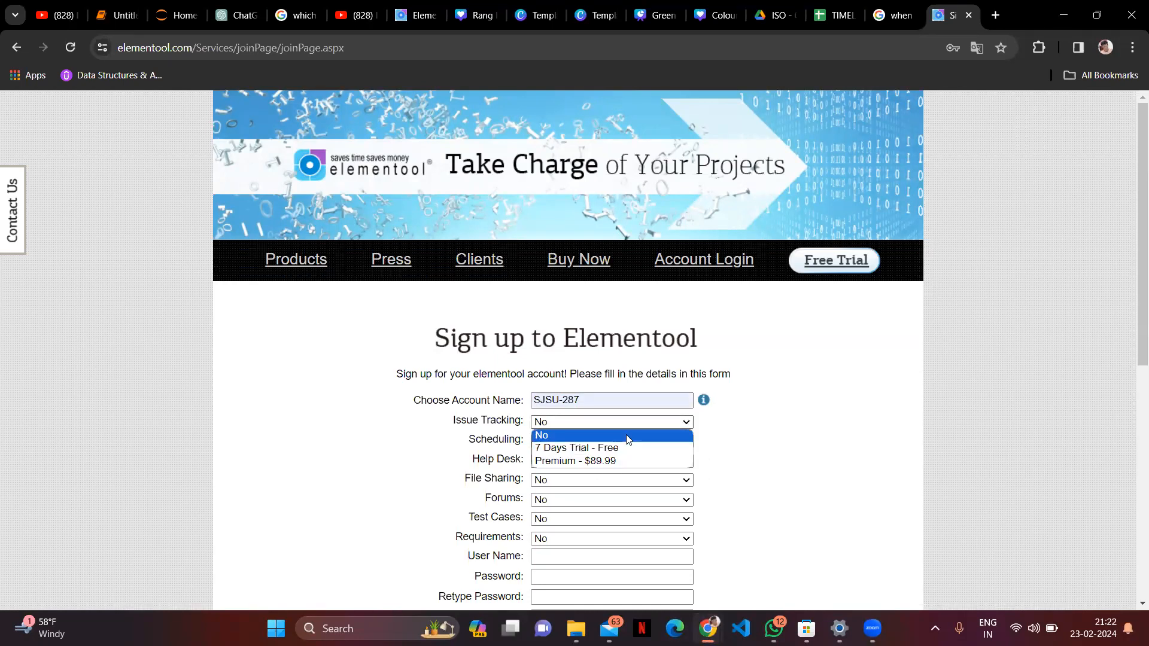
click(615, 448)
click(608, 441)
click(615, 468)
scroll(782, 437, down, 5)
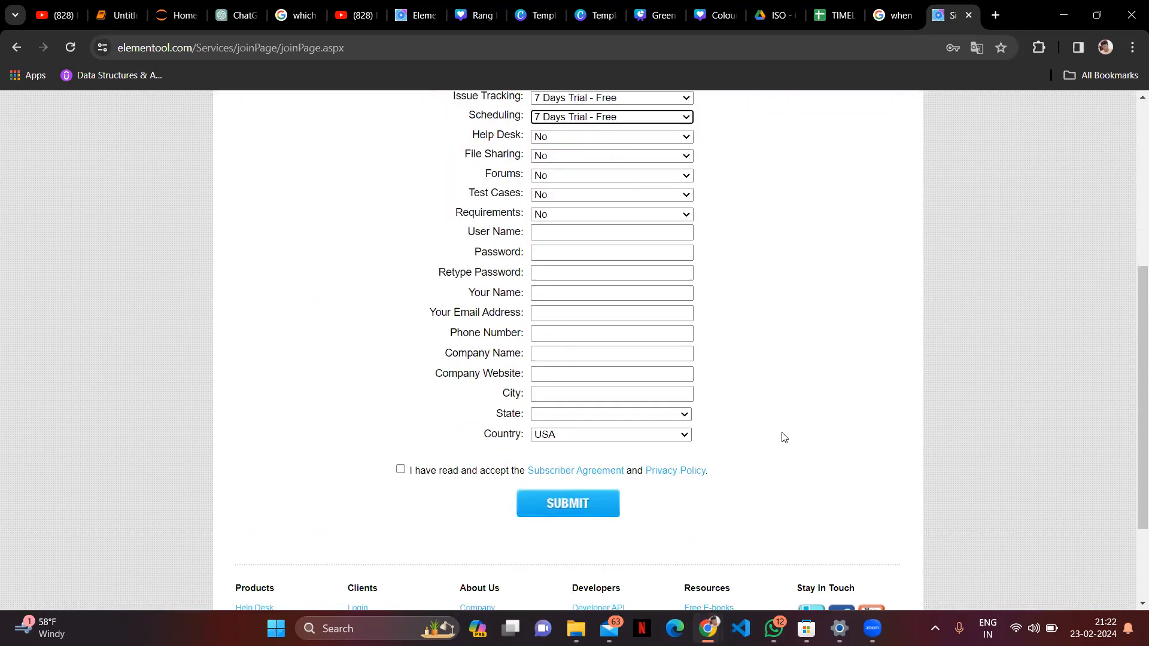
click(609, 137)
click(806, 162)
Step: Fill in the user name, enter the account password and repeat it in the Retype Password field
click(595, 237)
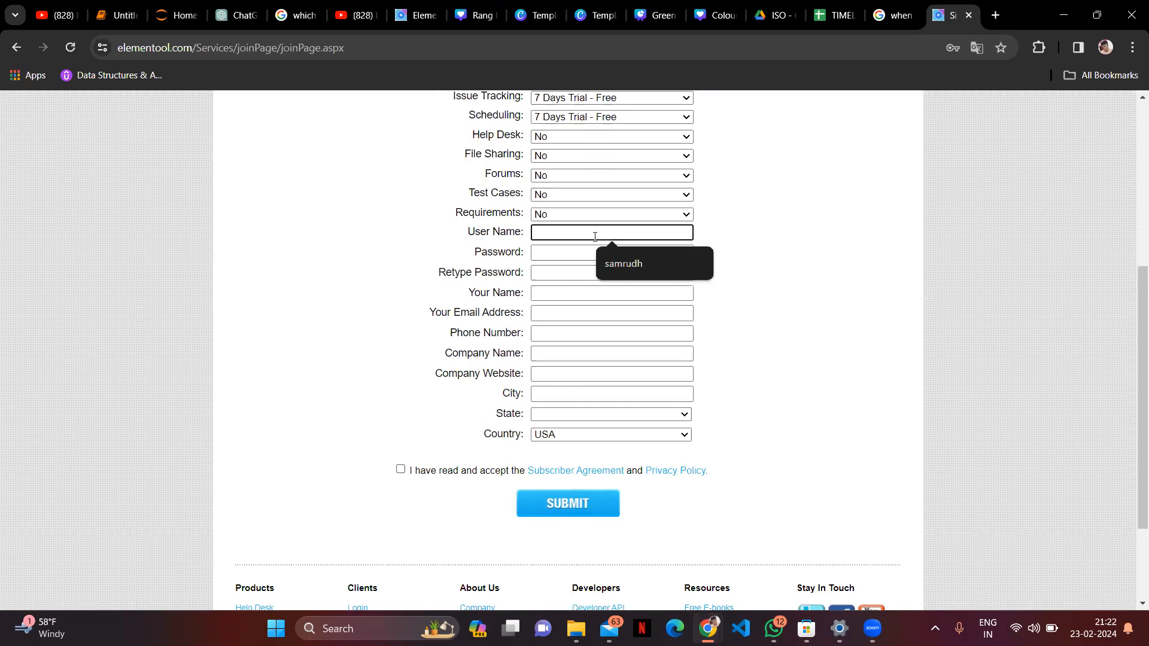
click(641, 267)
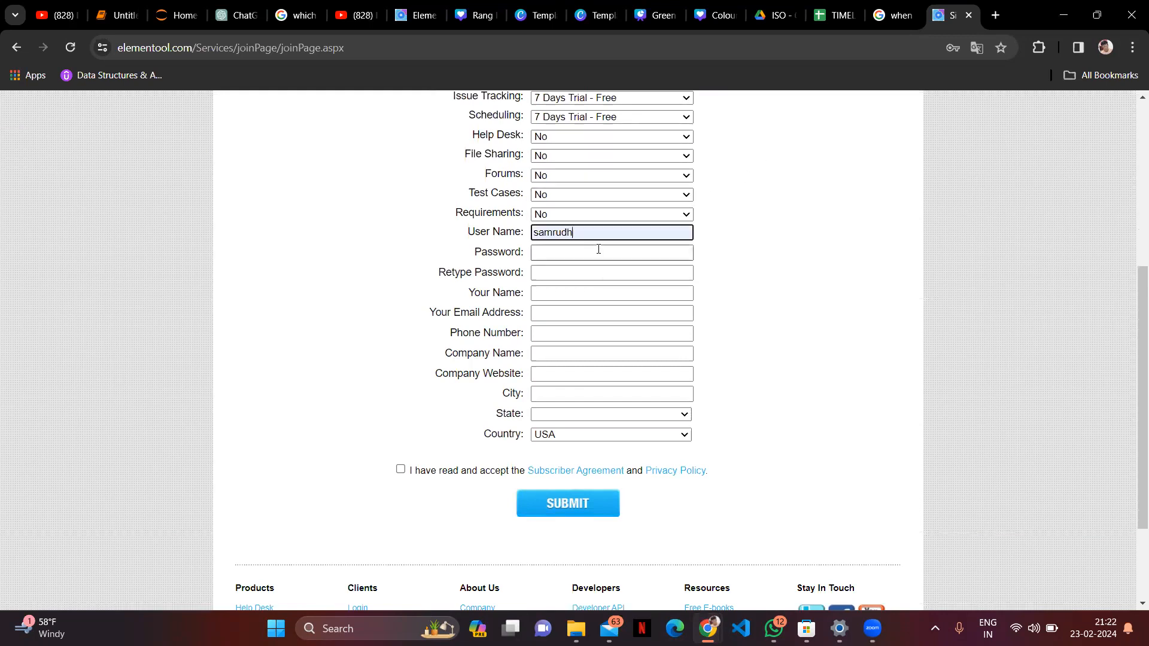
text(7)
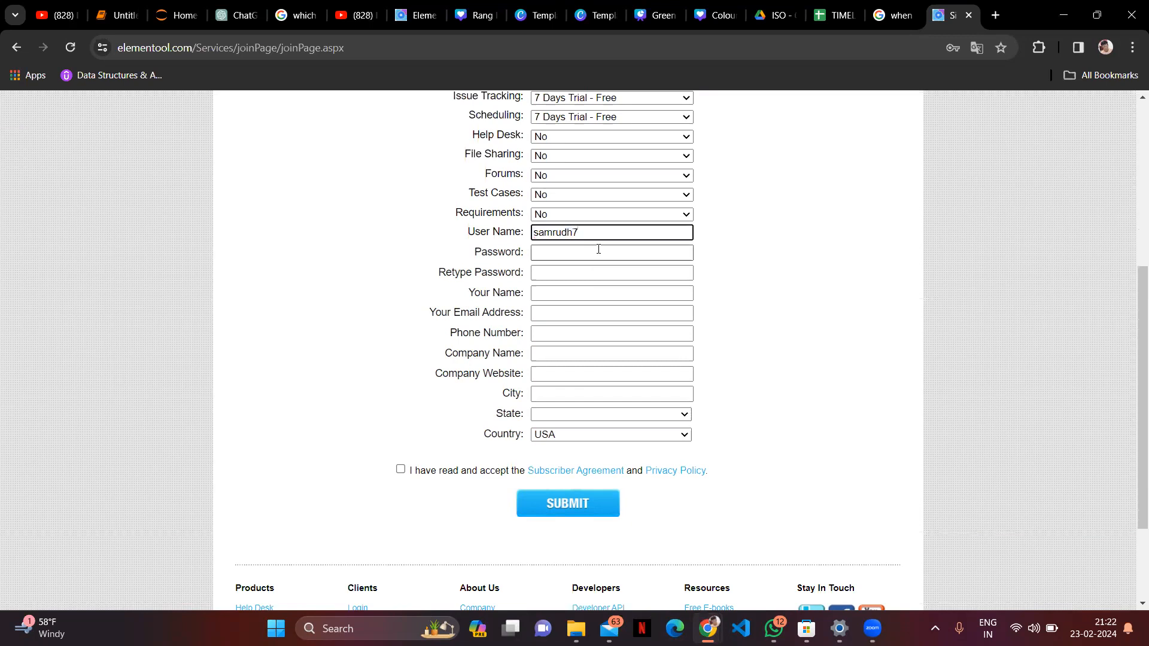
click(596, 250)
text(••)
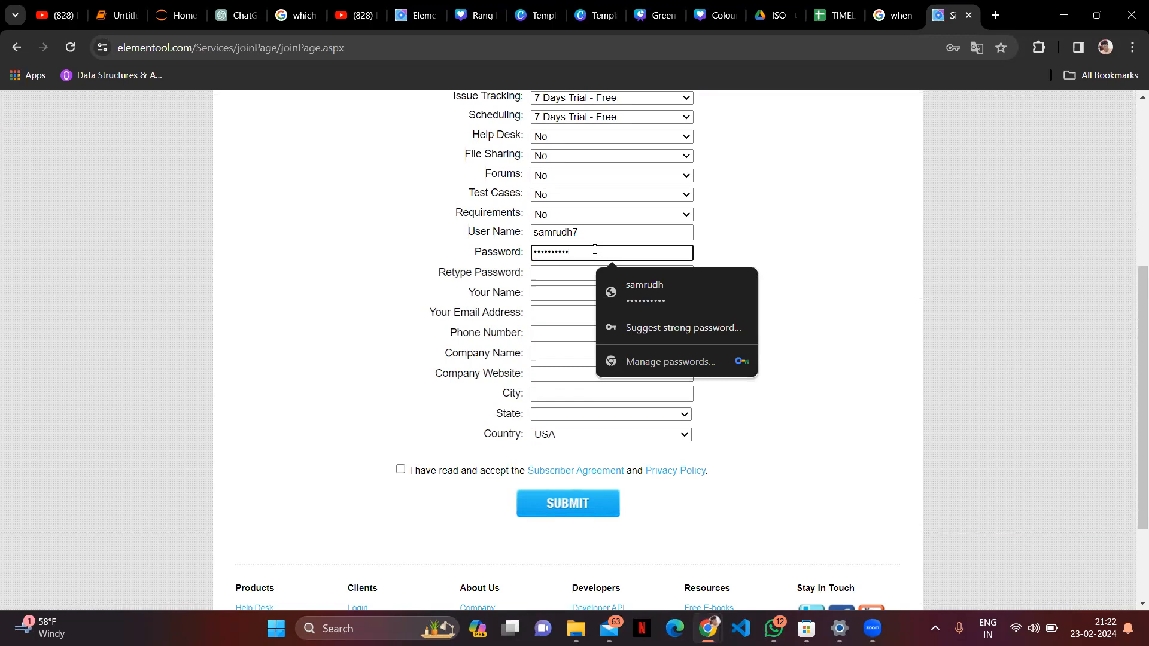
click(565, 269)
text(••)
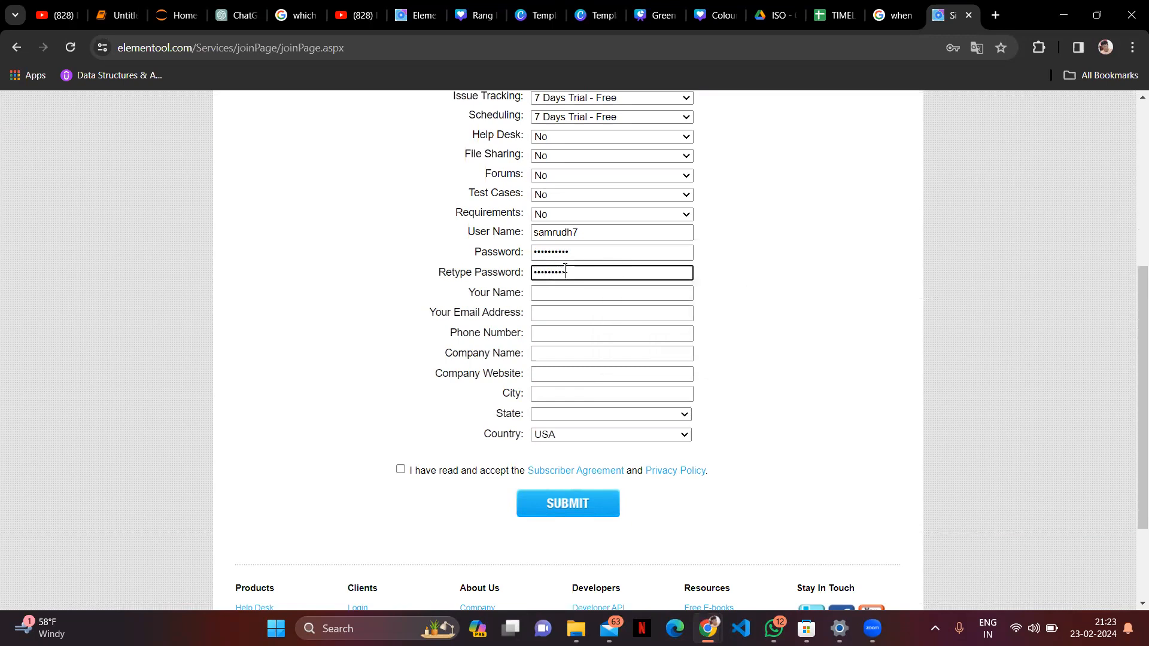
text(••••••••)
Step: Fill in the name, e-mail and location fields from the saved Gmail profile and clear the phone number
click(575, 292)
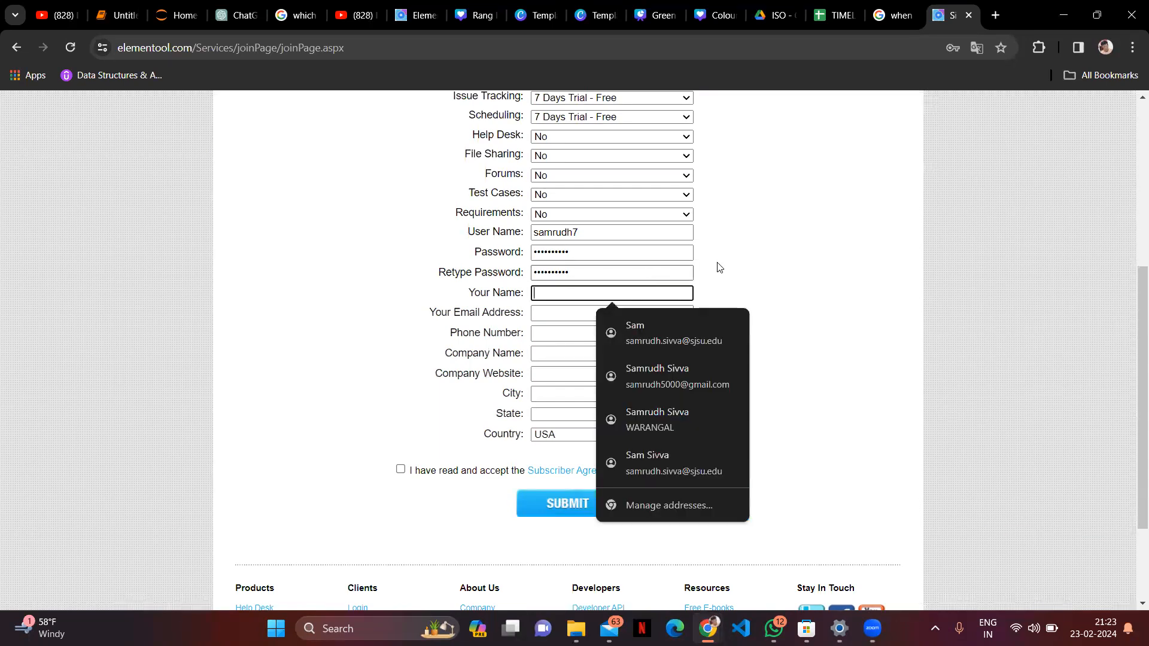
click(657, 371)
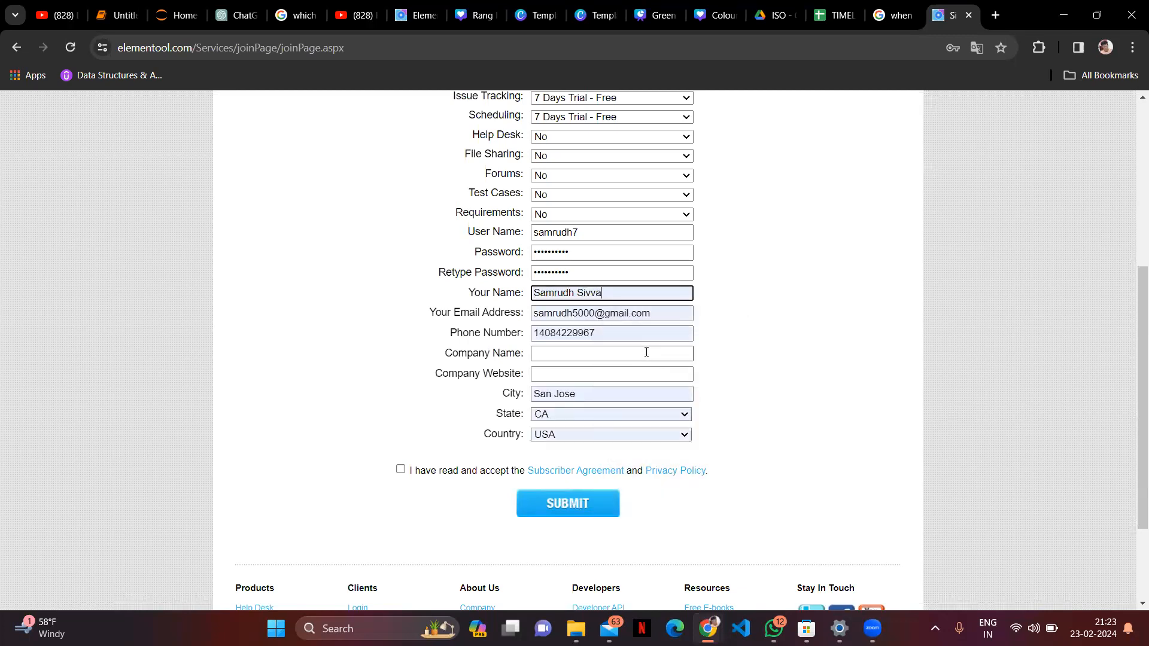
click(541, 334)
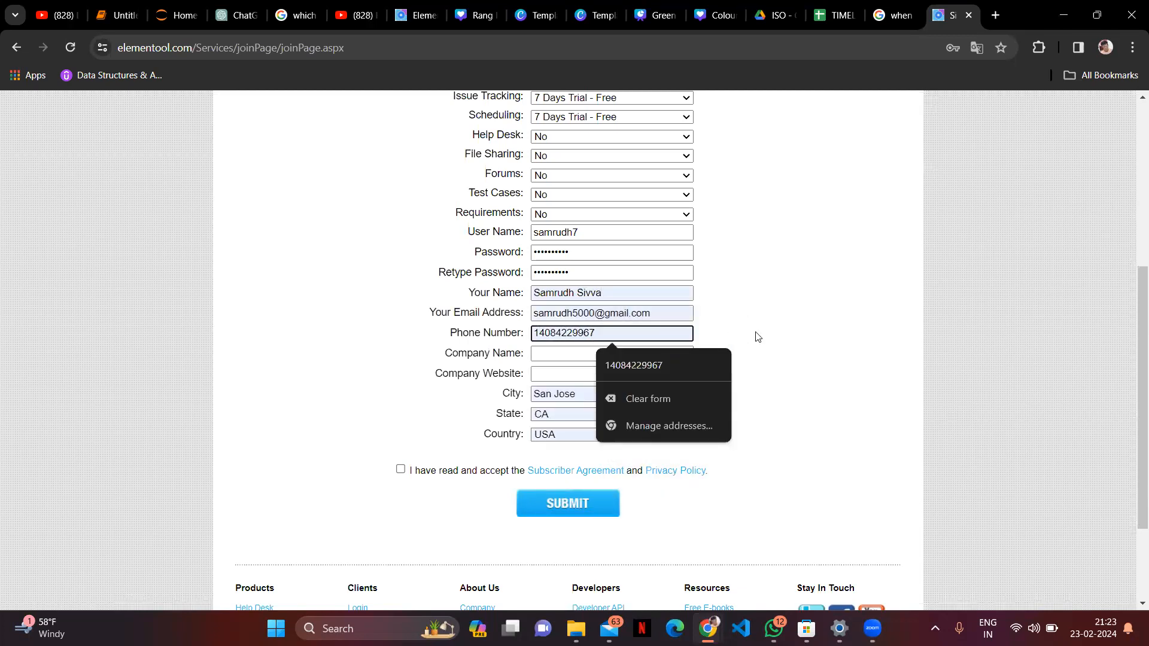
key(ctrl+a)
key(BackSpace)
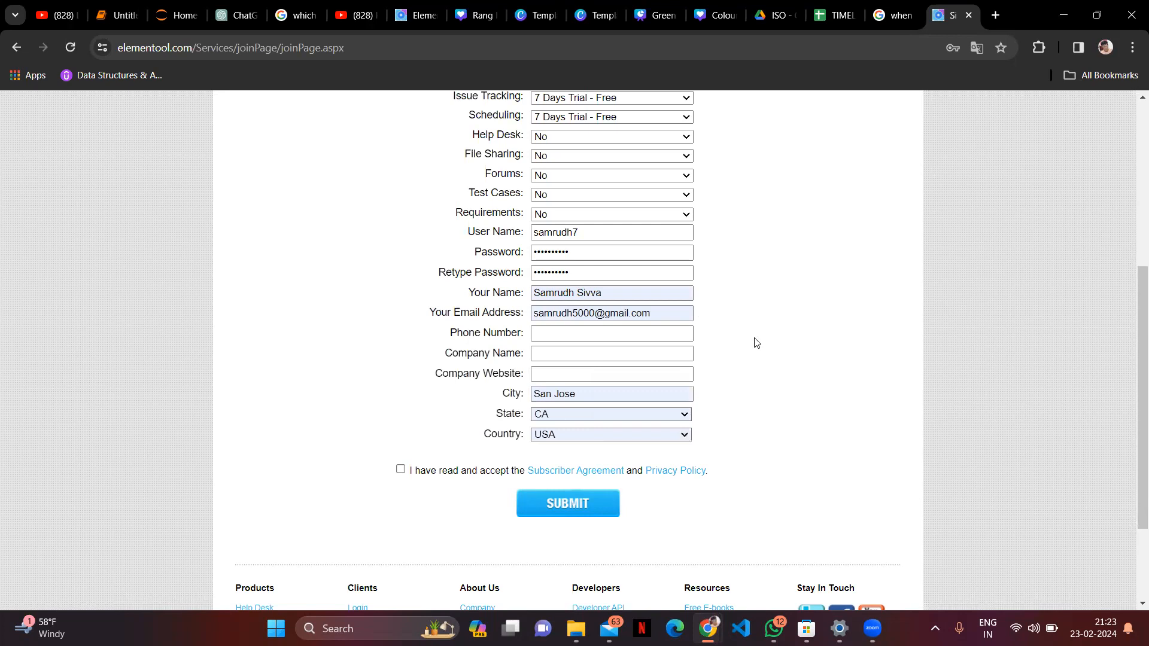
Step: Accept the Subscriber Agreement and Privacy Policy, and change the account name to SJSU-287-STS
click(400, 469)
scroll(941, 430, up, 4)
scroll(933, 430, up, 1)
scroll(854, 308, down, 2)
scroll(658, 371, up, 2)
click(597, 403)
text(-287-S)
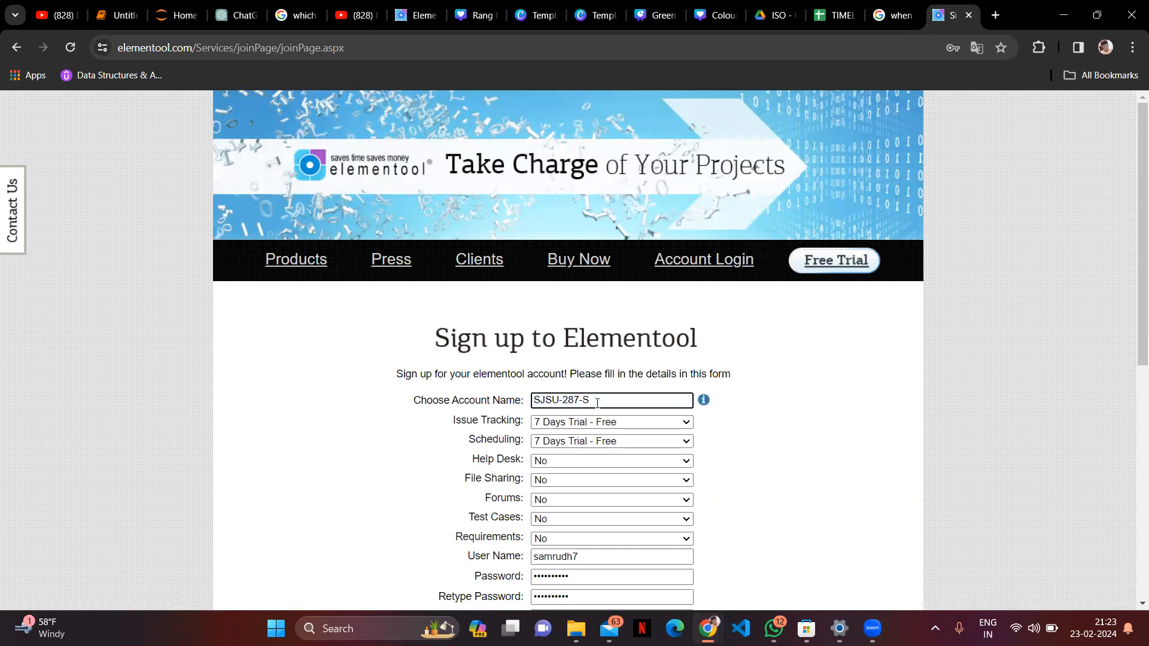
text(T)
Step: Submit the completed Elementool sign-up form
scroll(844, 392, down, 7)
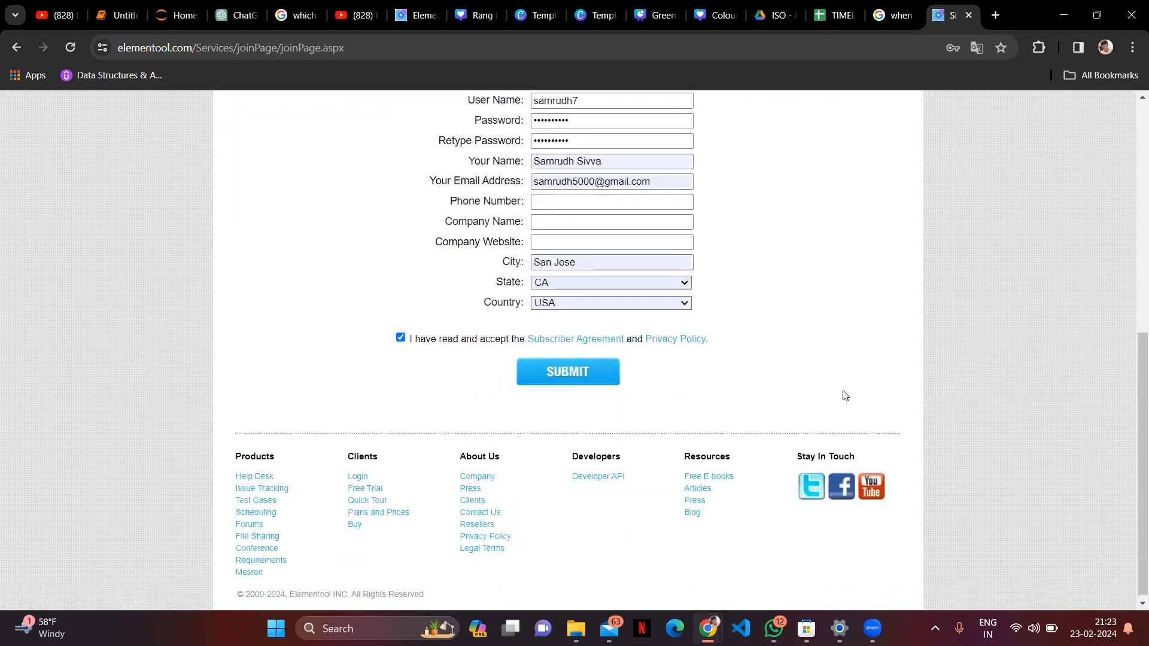
click(600, 371)
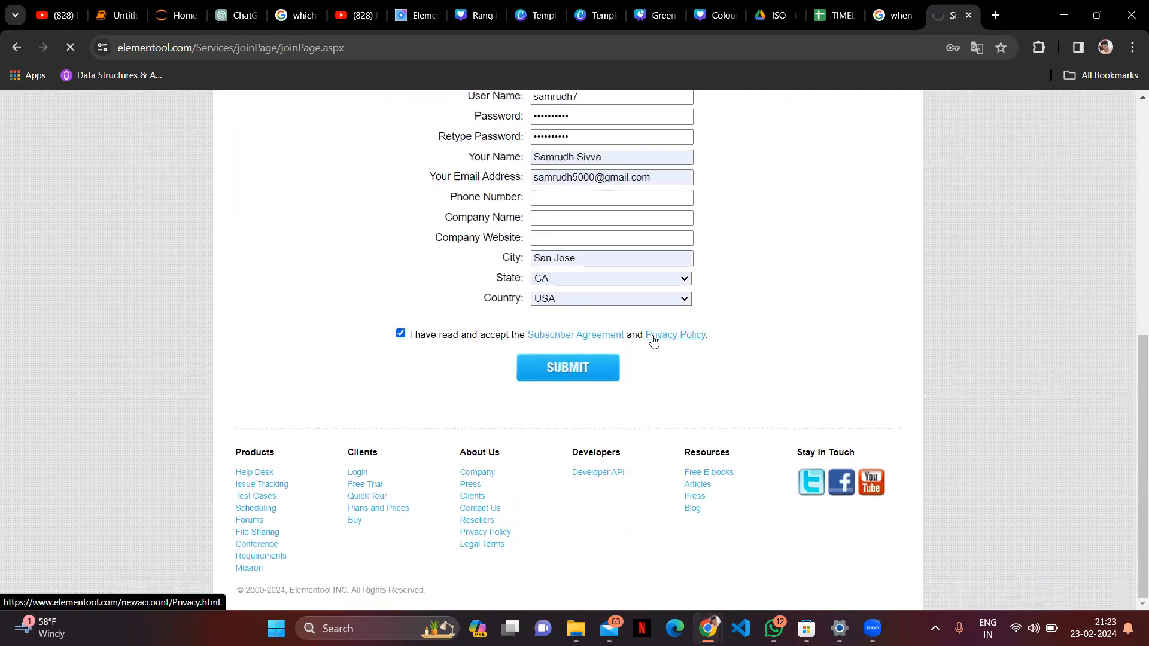
click(601, 423)
click(915, 275)
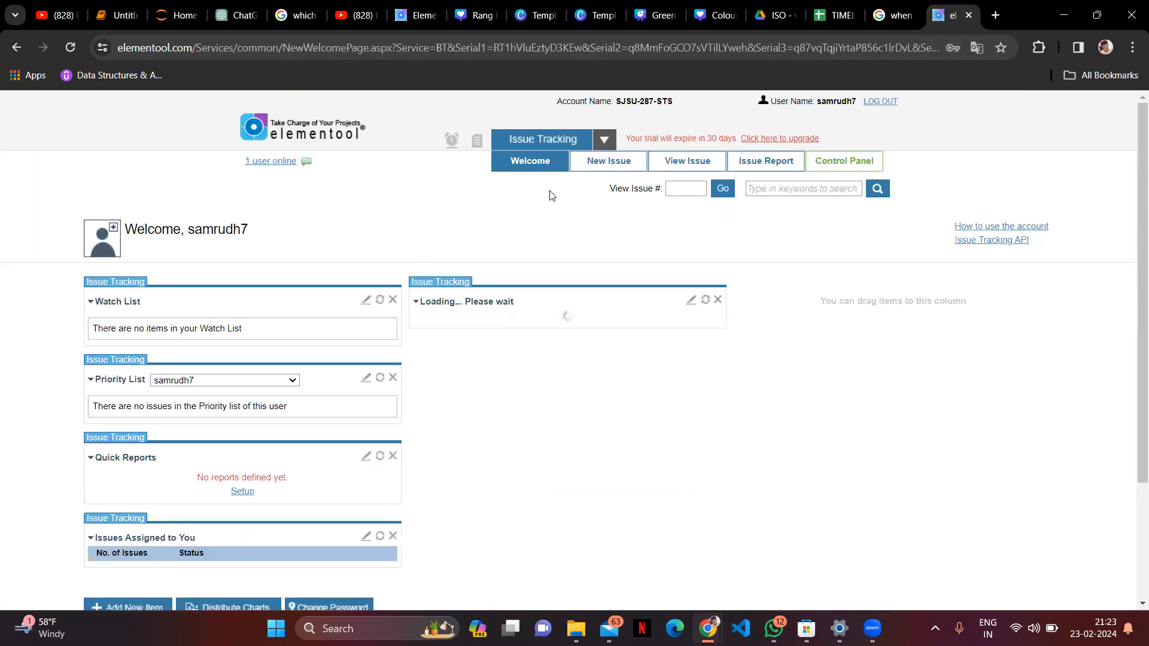
Step: Open a new issue form in Issue Tracking and place the cursor in its Title field
click(597, 166)
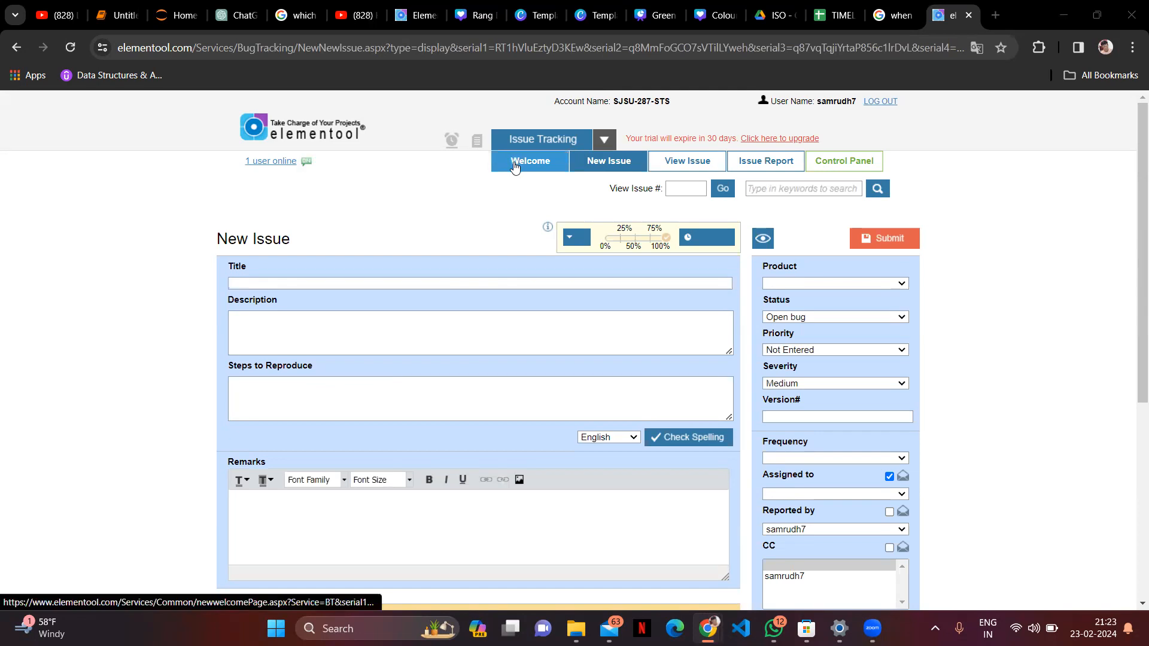
key(alt+Tab)
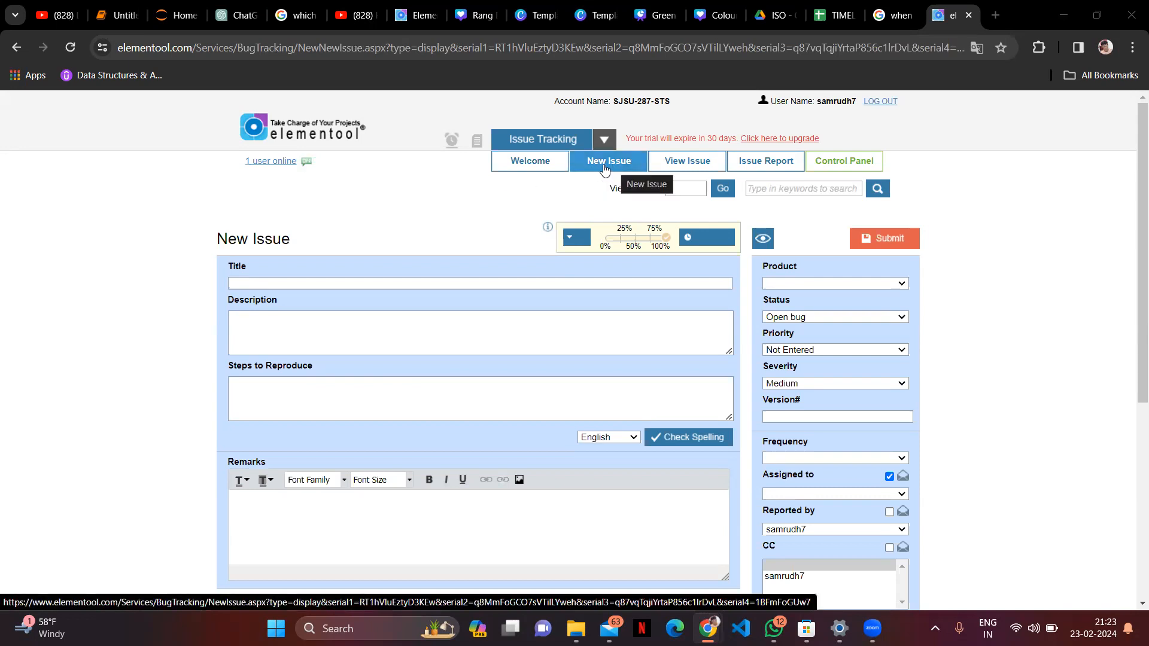
click(464, 282)
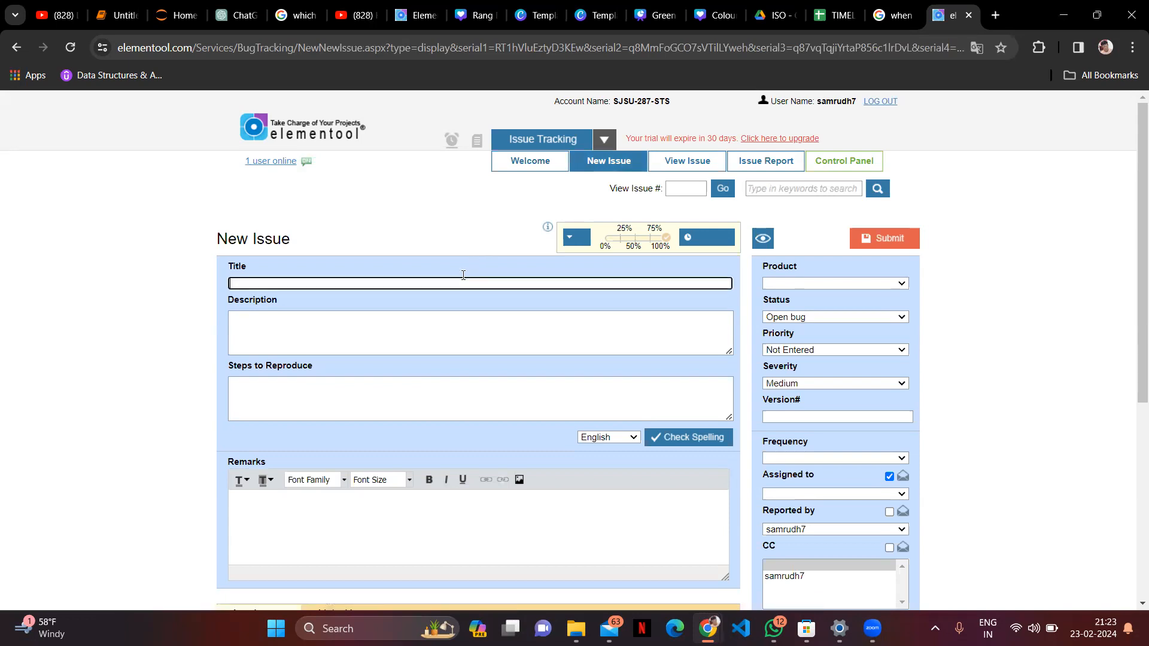
Step: Search Google for "bees gnitc" in a new browser tab and open the Bees Erp Login result
click(995, 15)
text(bees gnitc)
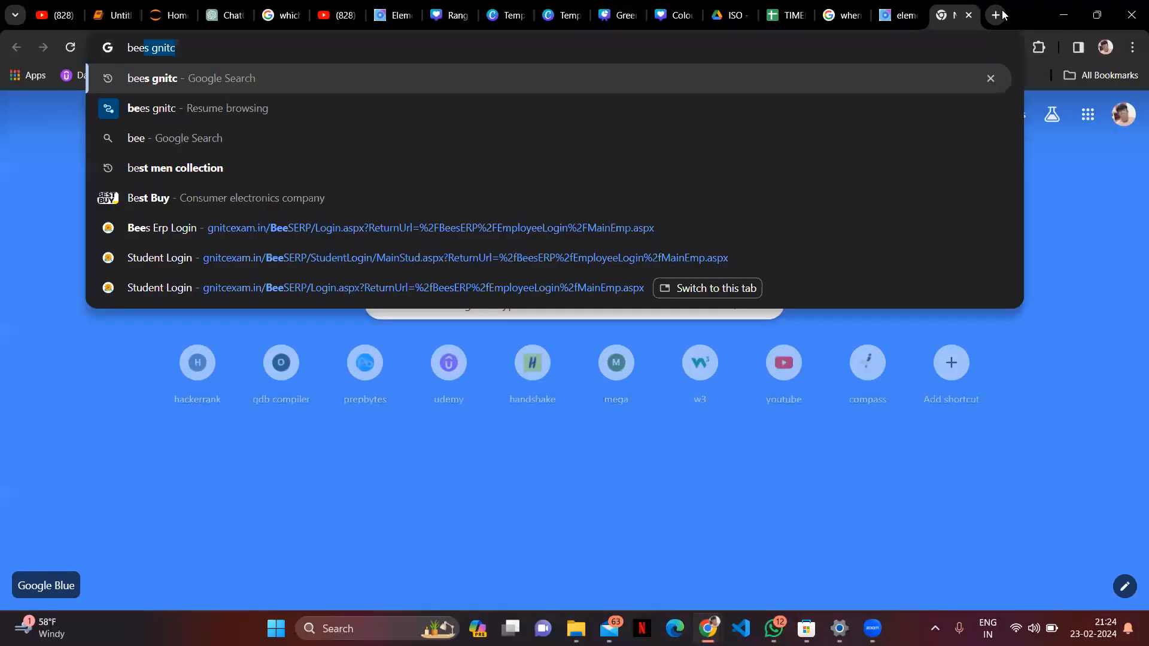
key(Return)
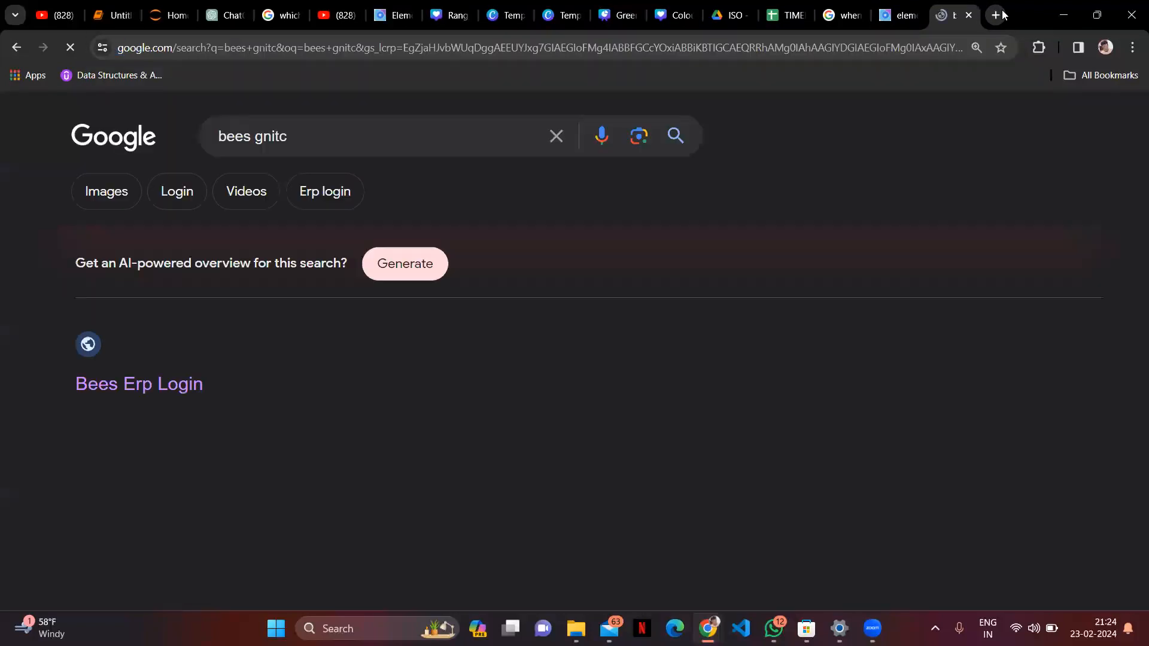
click(173, 384)
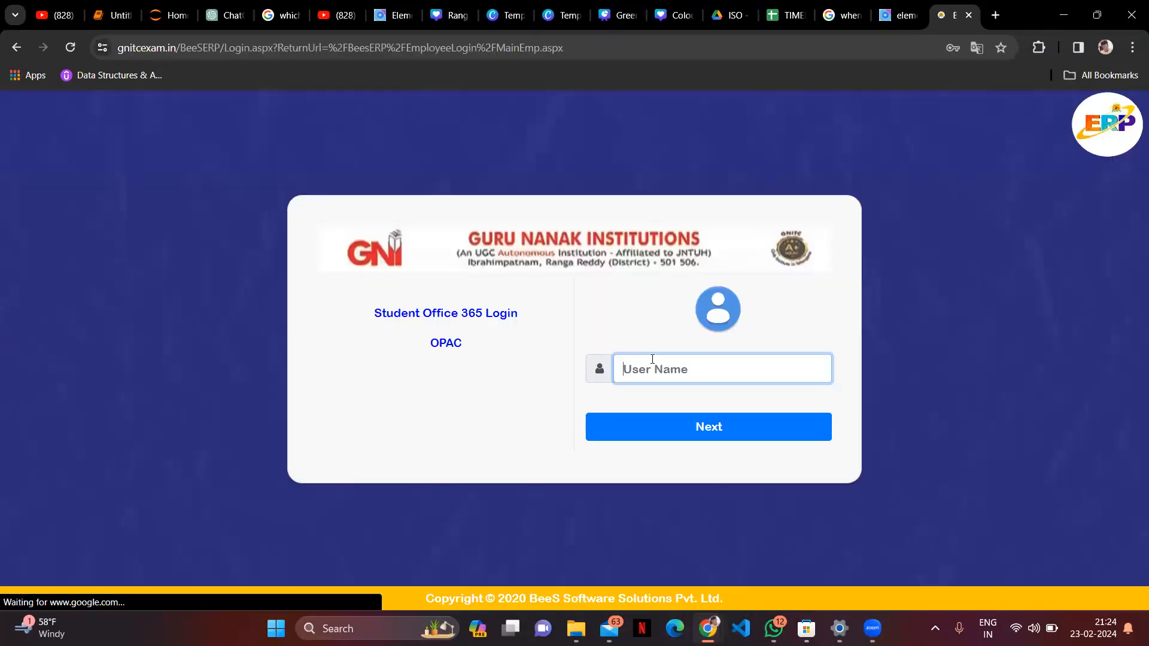
Step: Sign in to the Guru Nanak Institutions student portal with the saved user name and password
click(650, 366)
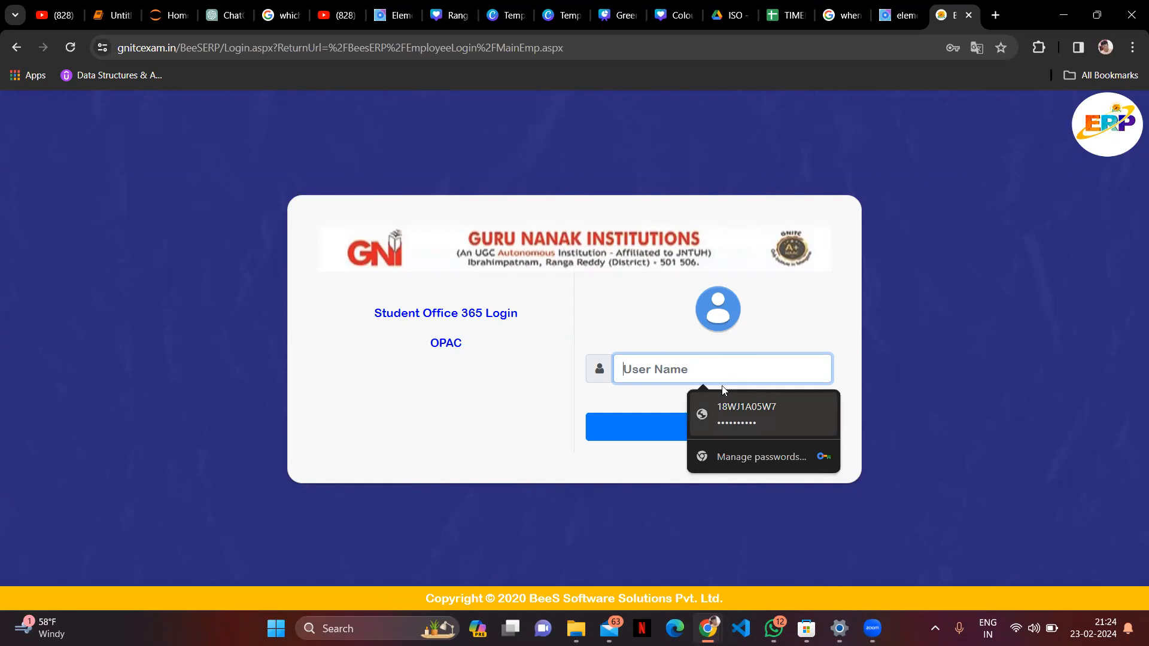
click(765, 400)
text(****)
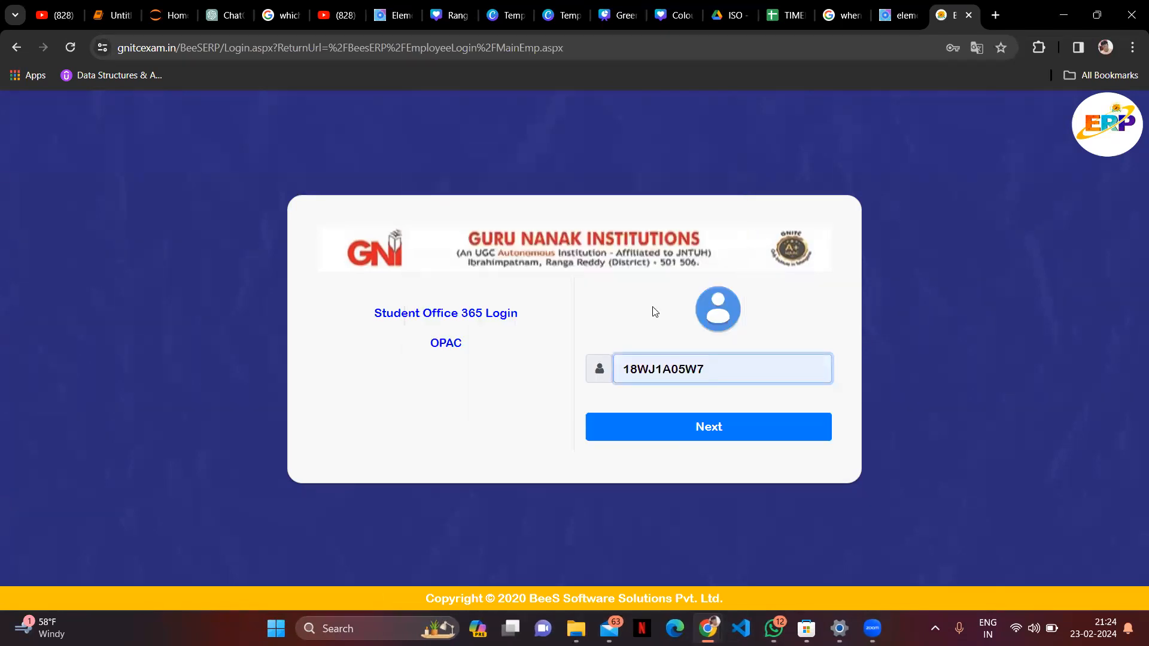
double_click(711, 372)
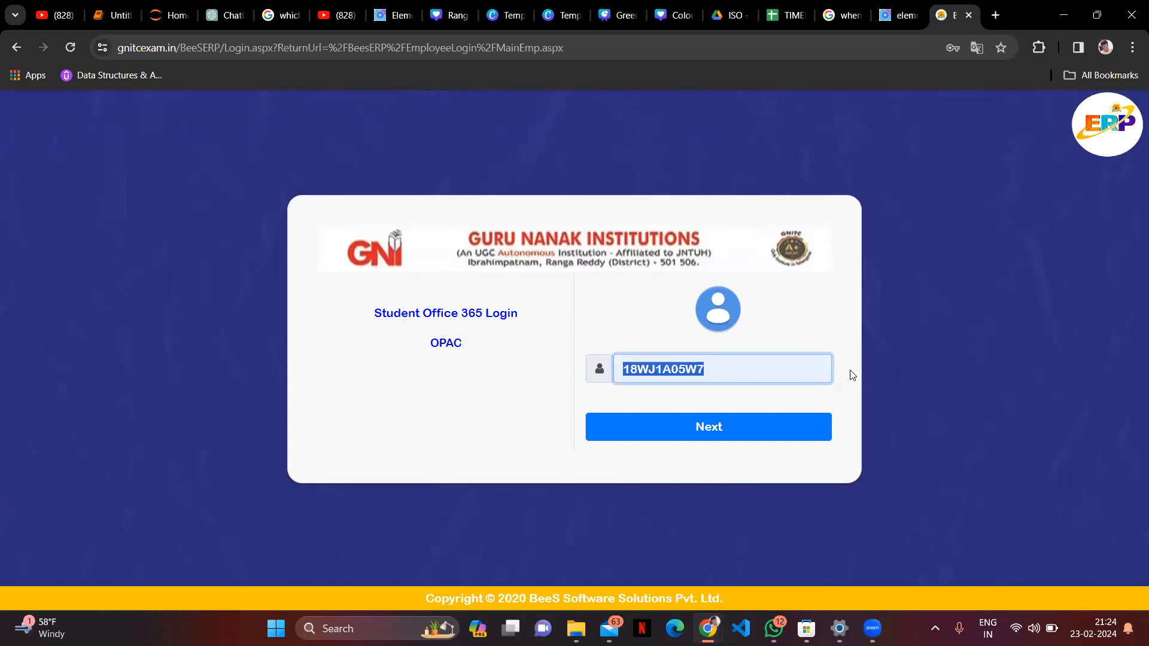
click(766, 424)
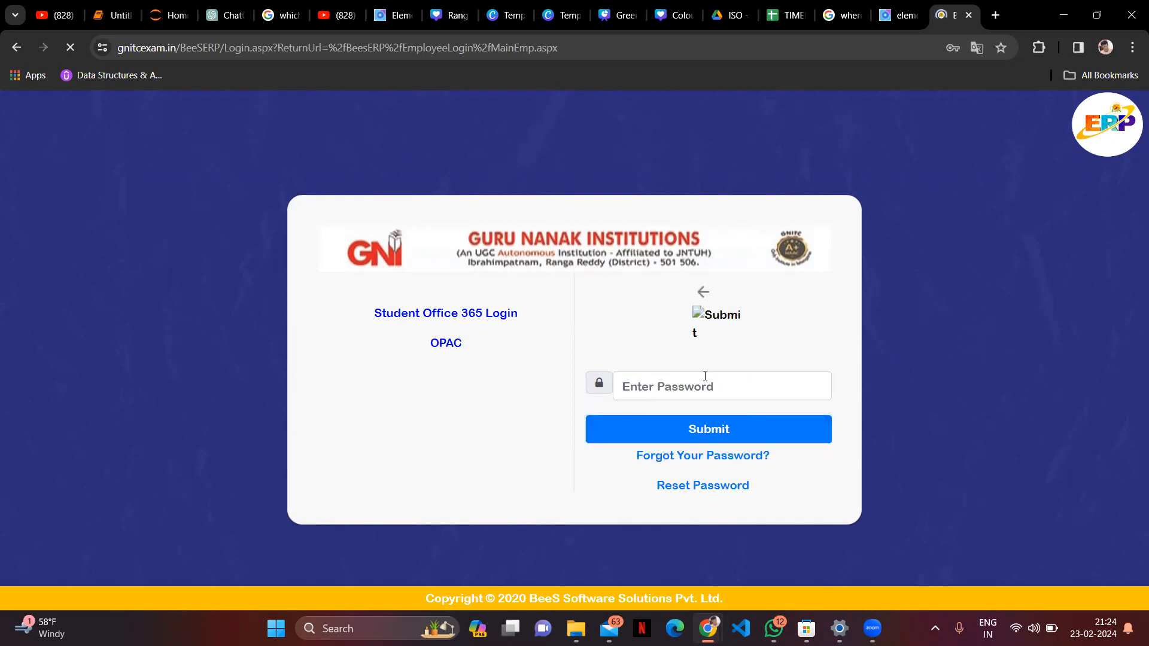
click(695, 392)
key(Down)
key(Return)
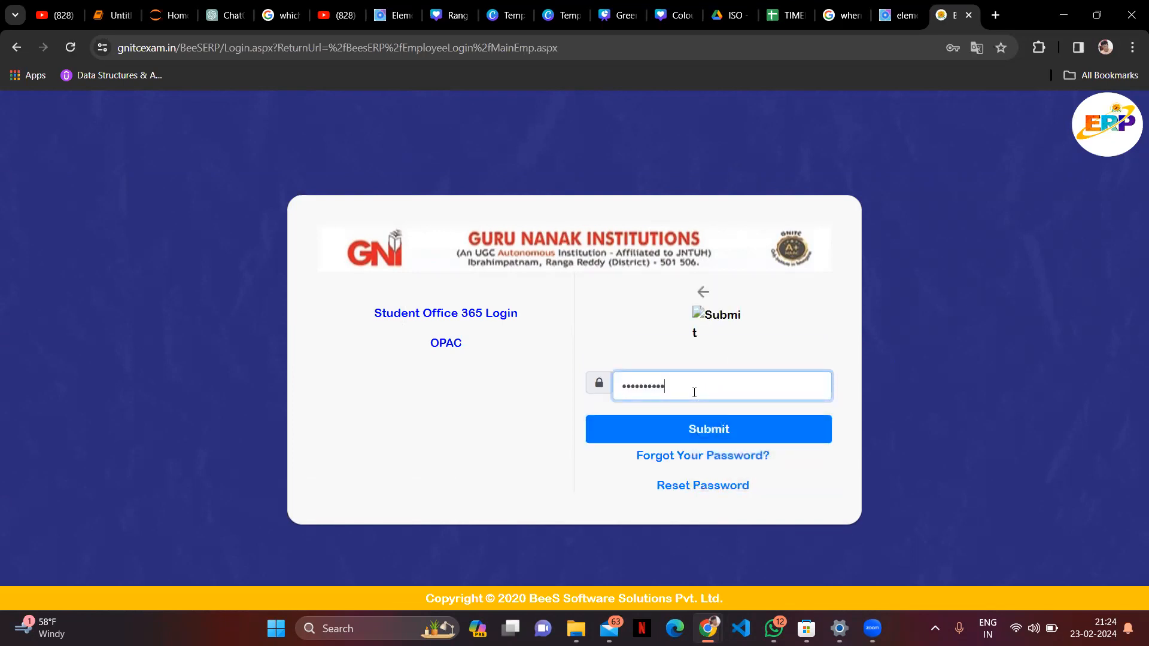
key(Return)
key(Tab)
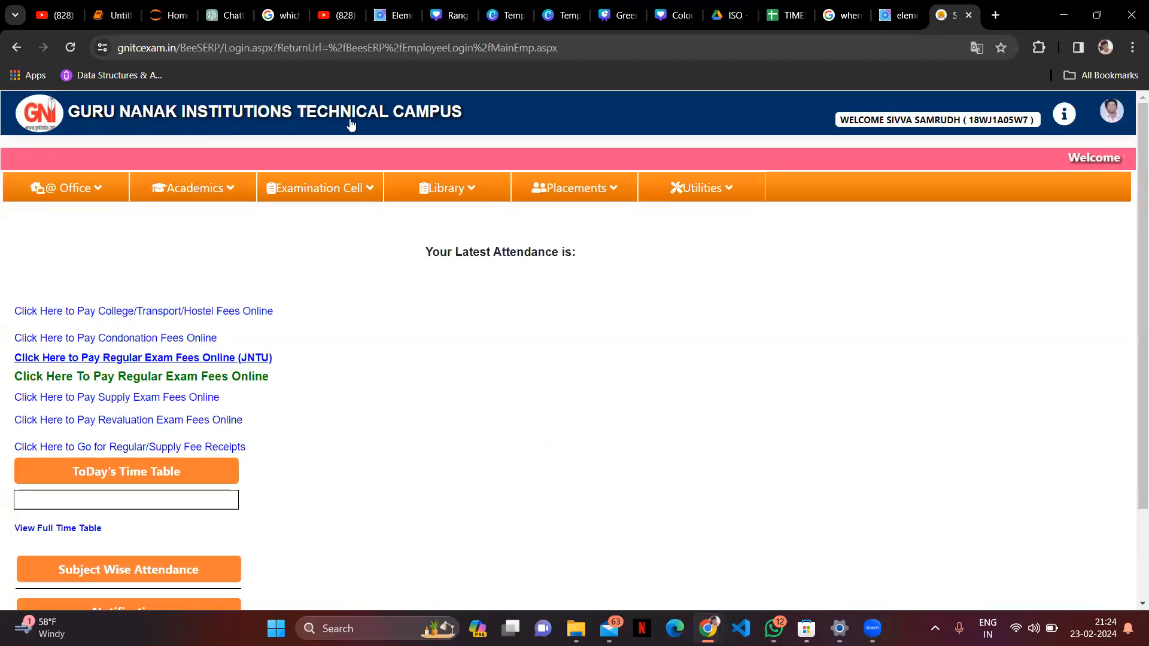
Step: Open the Overall Result page from the Examination Cell's Marks Details
click(349, 188)
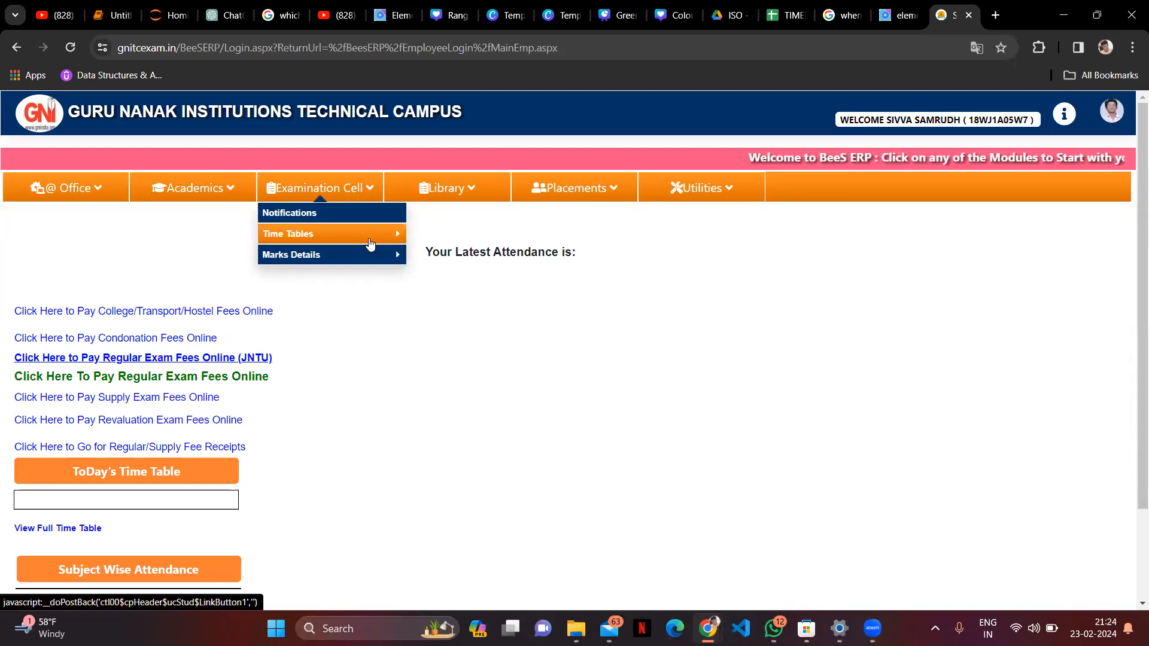
mouse_move(375, 255)
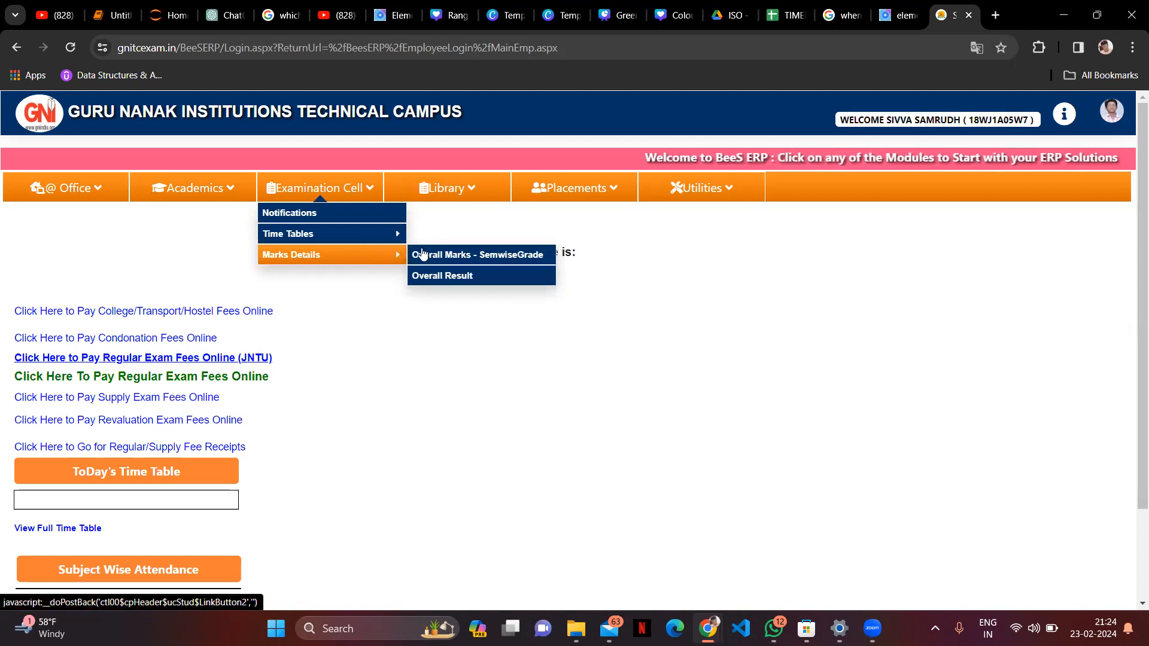
click(448, 276)
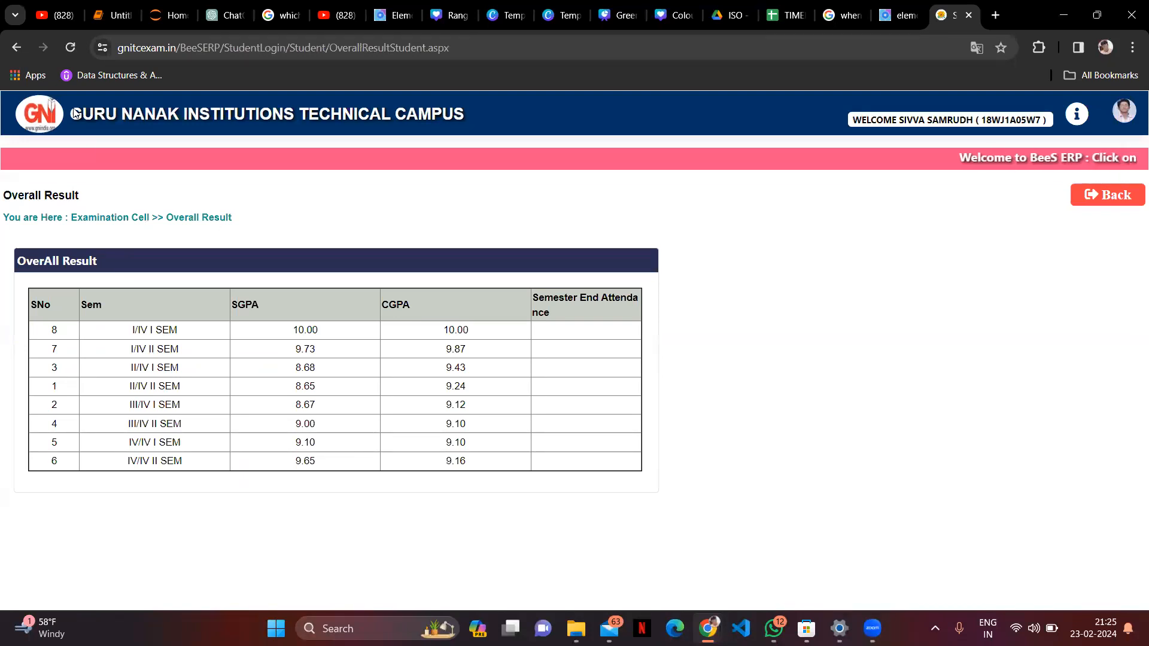
Step: Try to go back from the Overall Result page to the portal's home page, reloading the result page between attempts
click(17, 47)
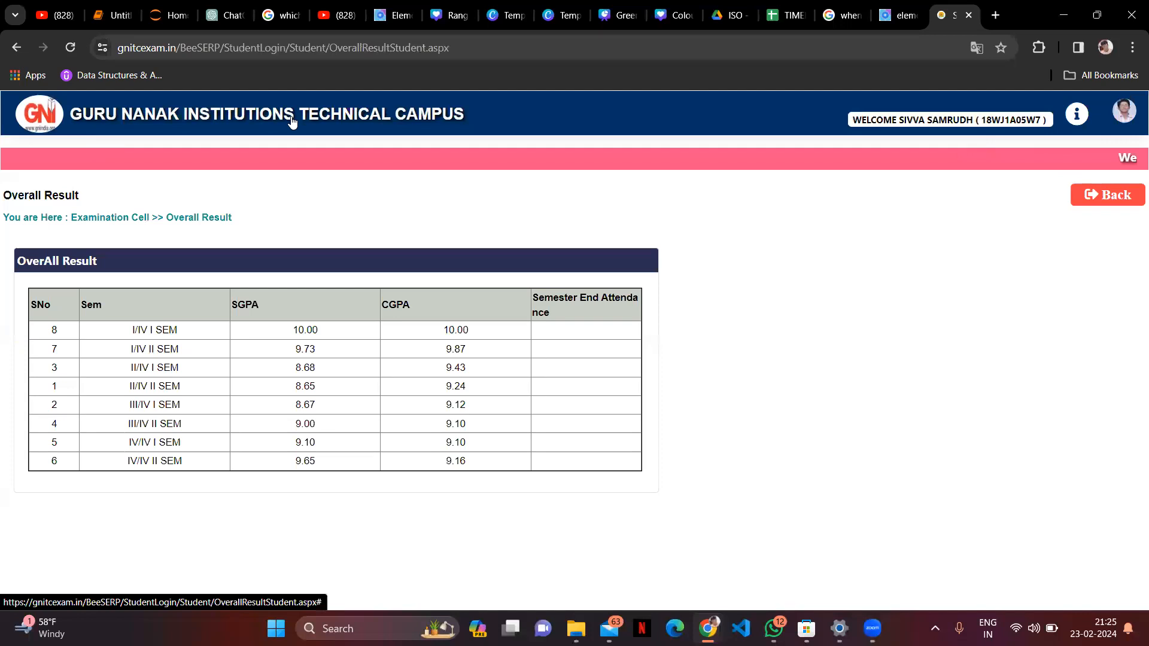
click(12, 50)
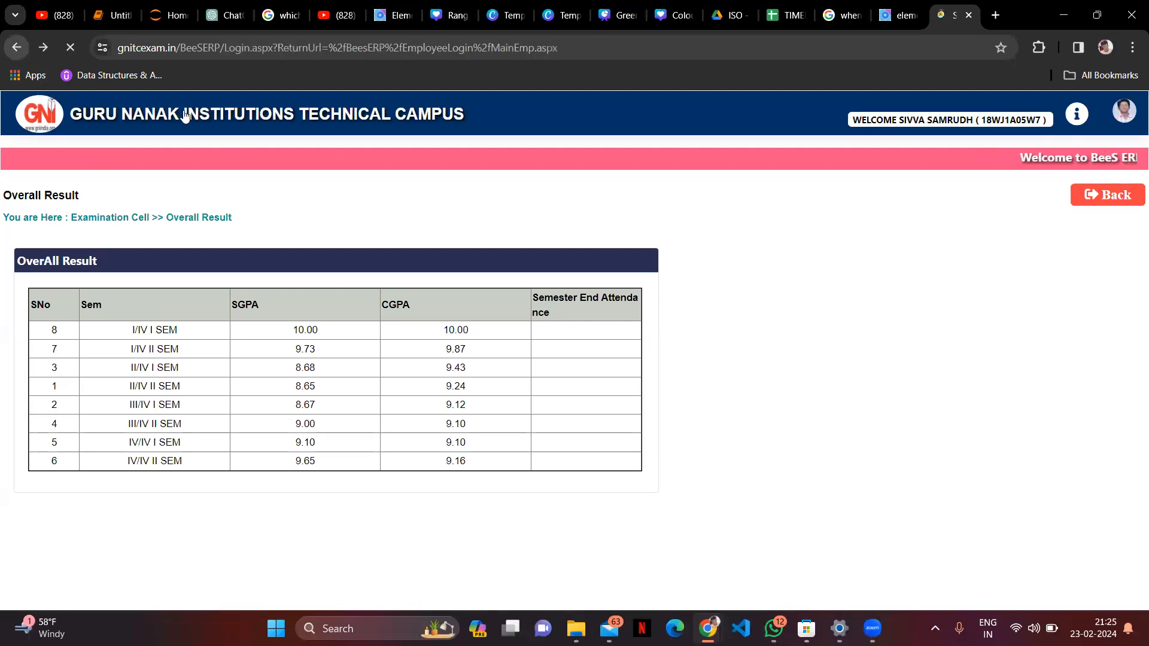
click(16, 50)
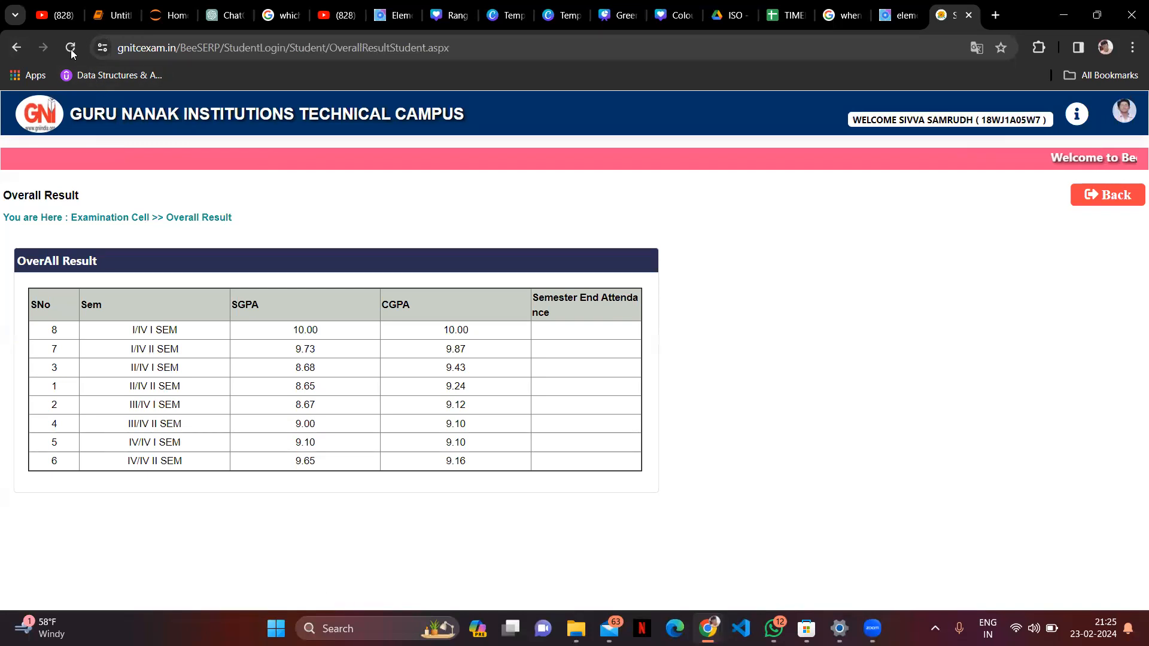
click(70, 50)
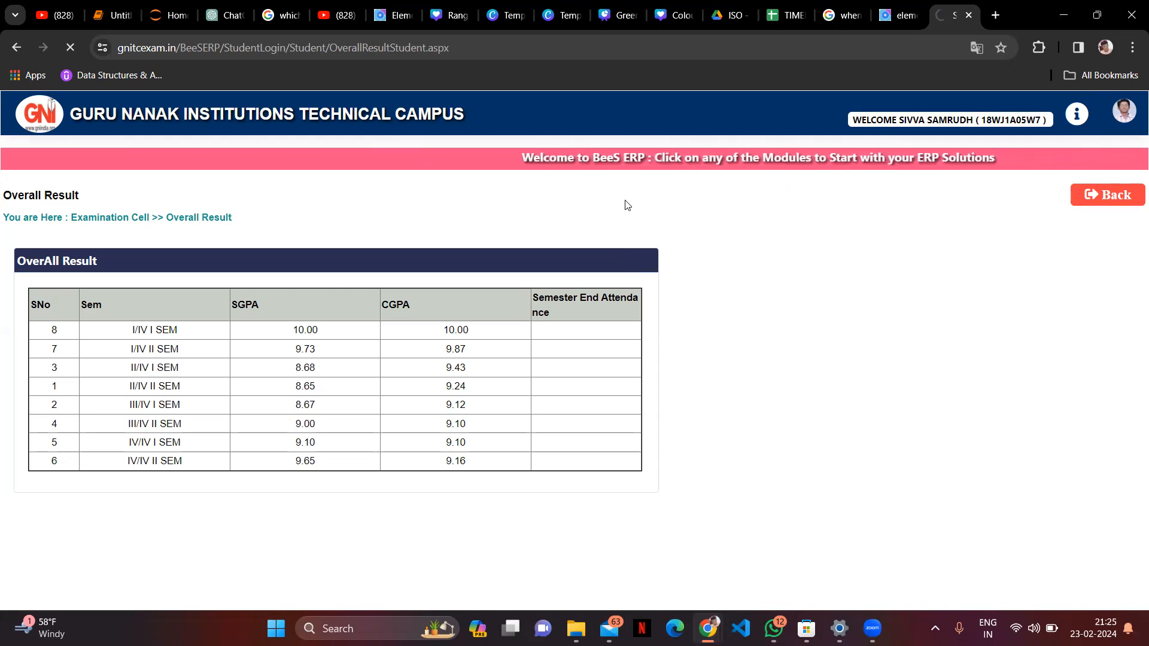
click(17, 48)
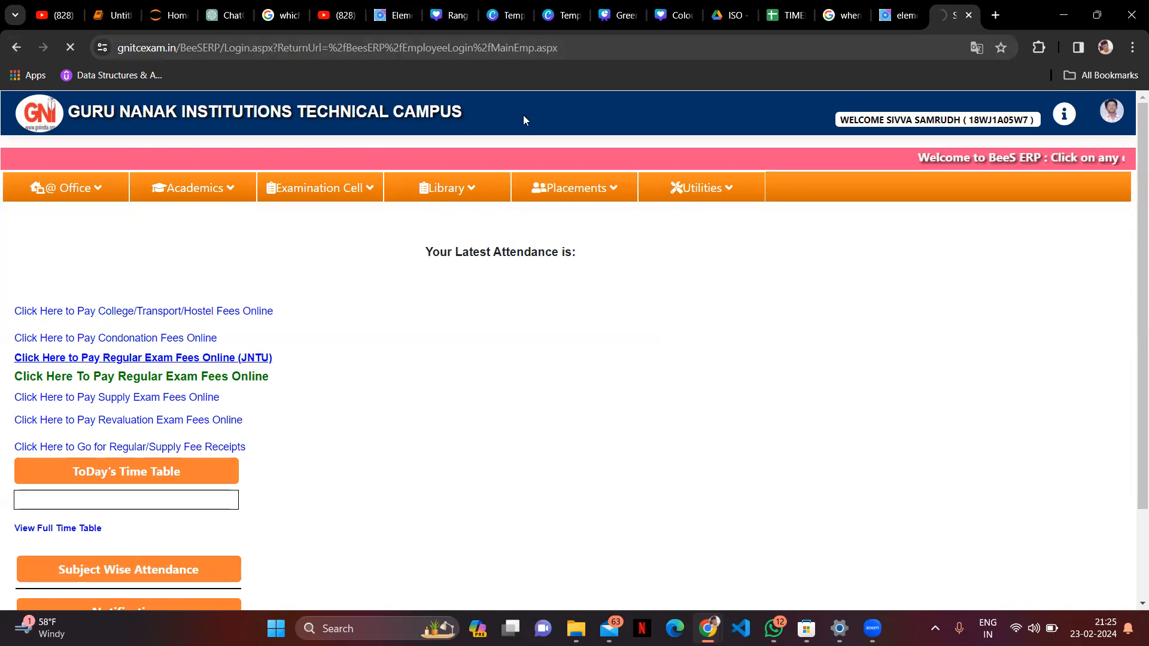
Step: Switch back to the Elementool New Issue form and enter the copied title "Inability to Navigate Back to Previous Page Using Browser Back Button"
click(877, 24)
click(936, 12)
click(894, 15)
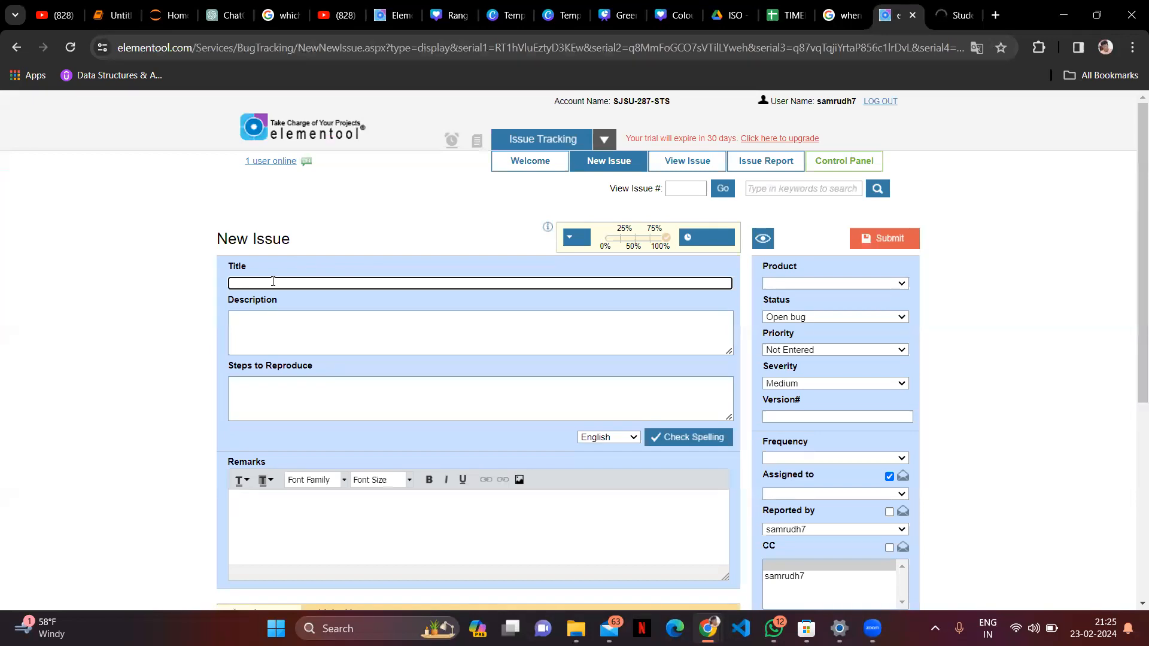
key(super+v)
scroll(303, 479, down, 3)
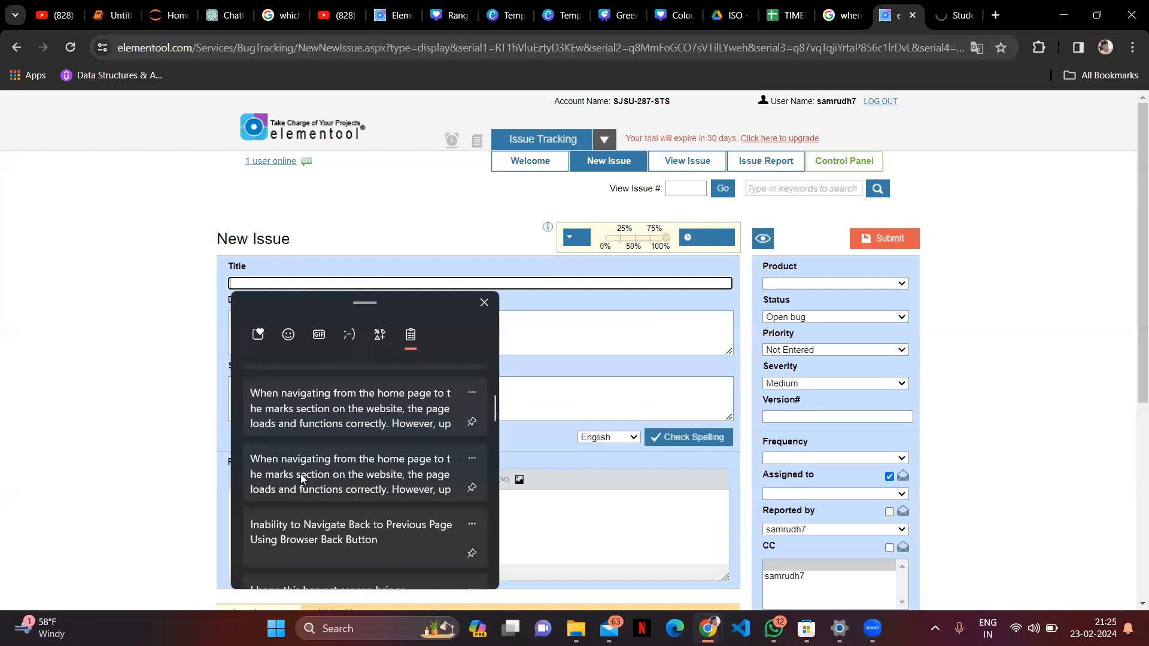
click(472, 524)
click(395, 540)
Step: Paste the copied marks-section navigation bug description into Description, enlarge the box, and shorten the text's ending to "from the usability."
click(517, 343)
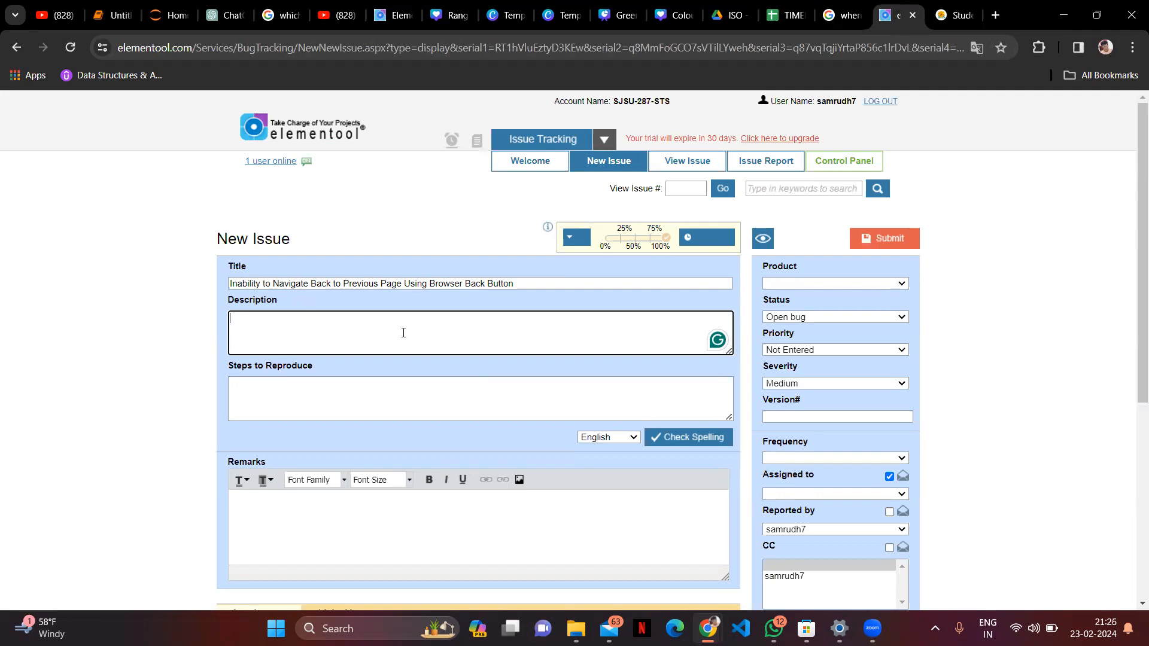
key(super+v)
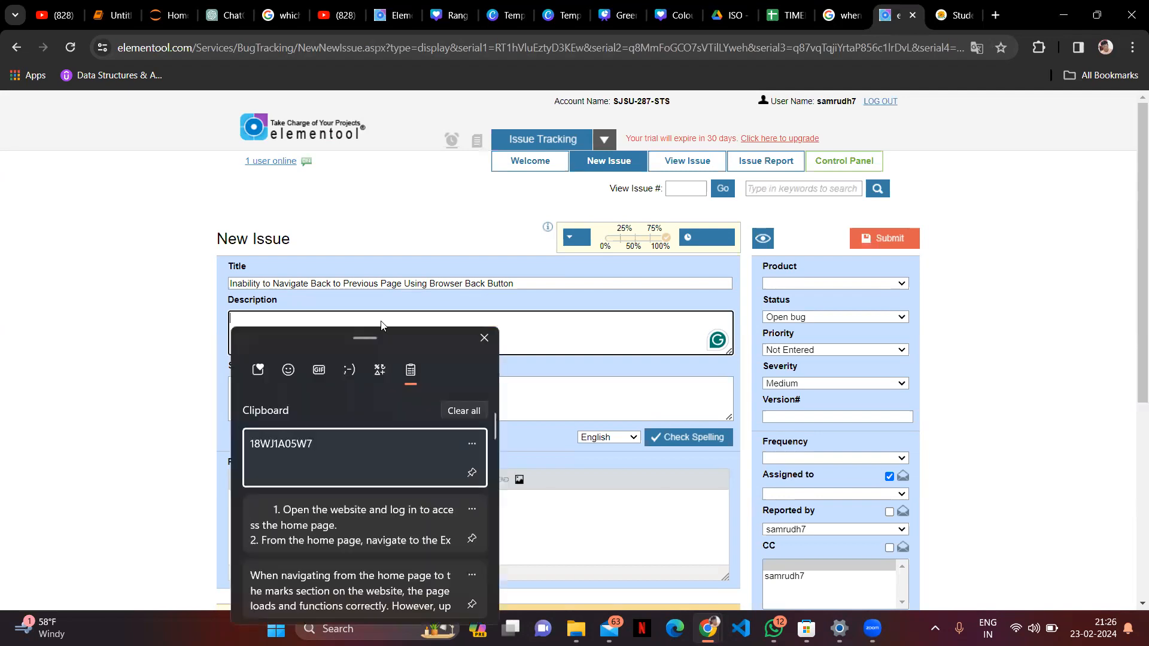
scroll(345, 443, down, 3)
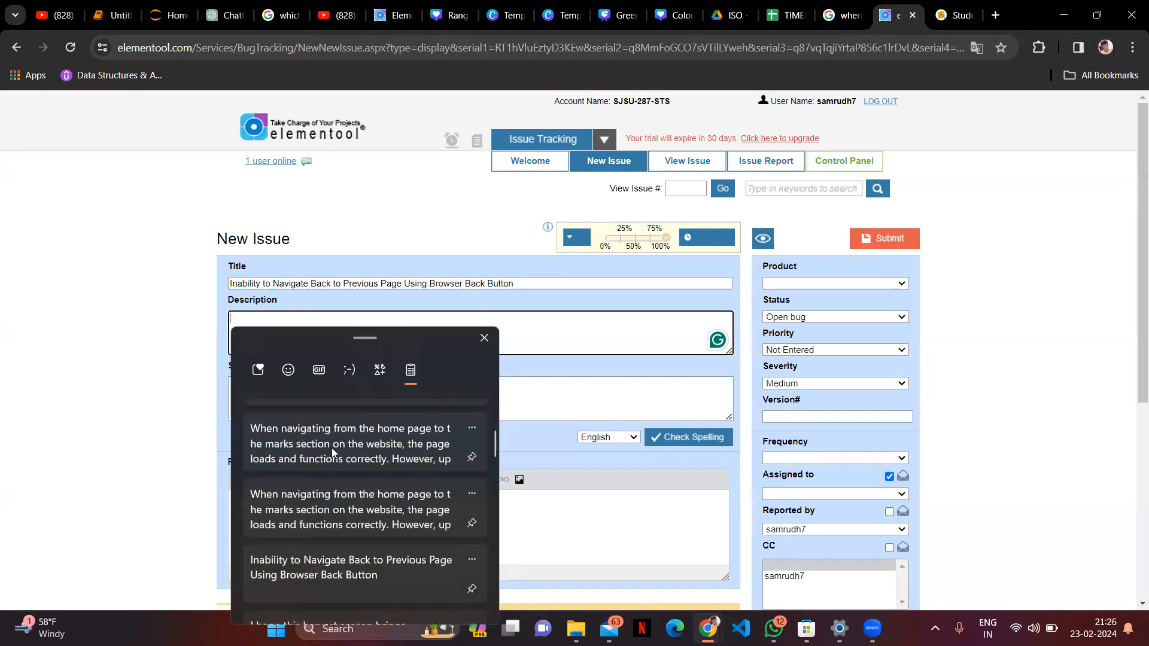
click(331, 447)
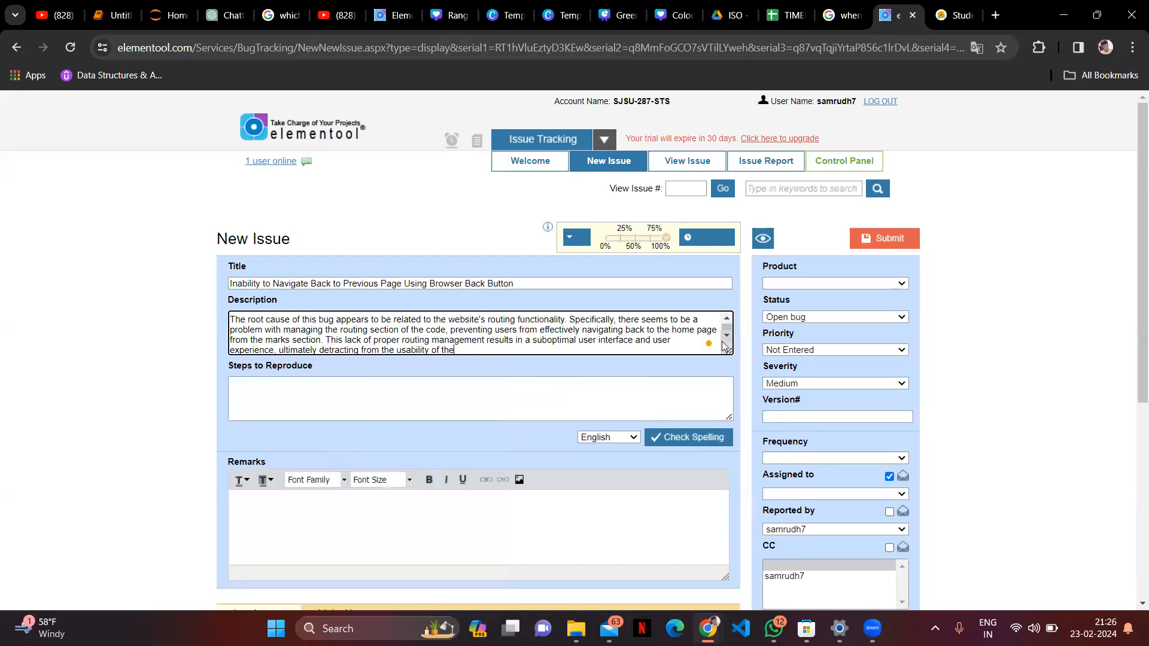
drag(729, 351, 755, 452)
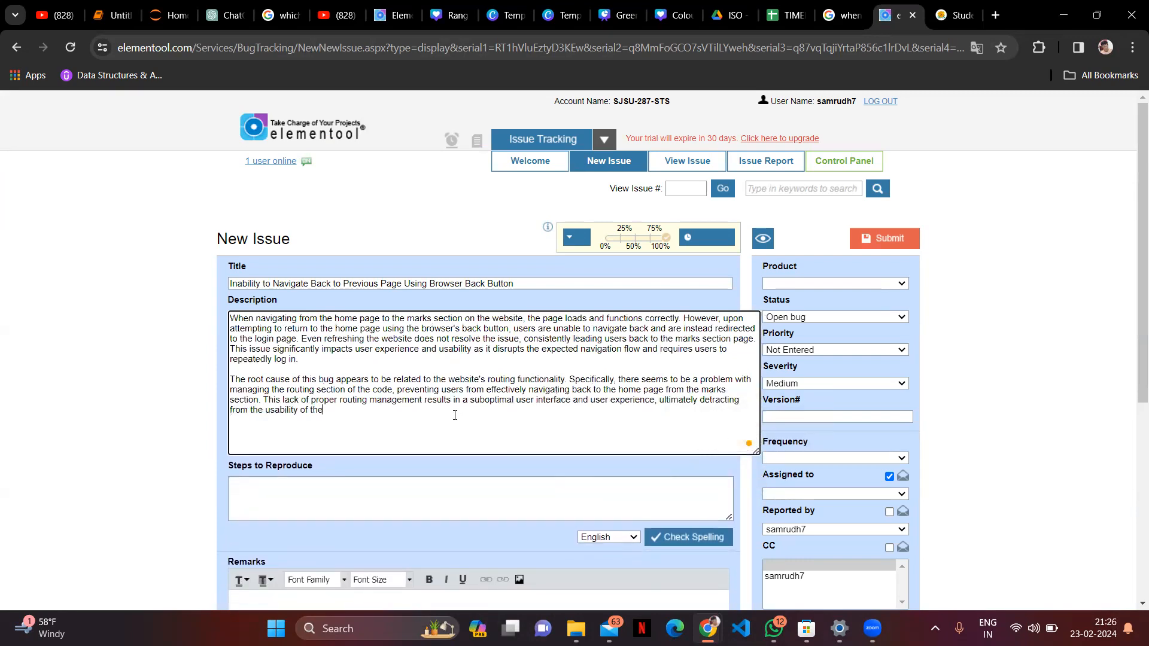
key(ctrl+BackSpace)
key(ctrl+BackSpace)
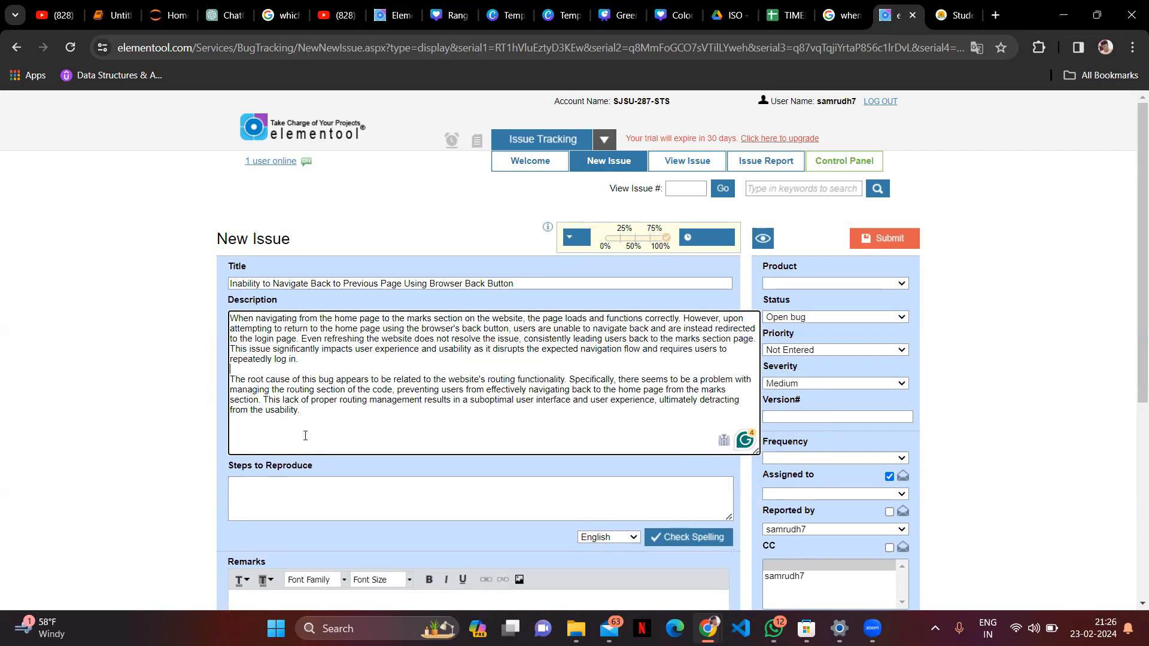
Step: Fill Steps to Reproduce with the copied six steps, website link and login user name and password, remove the leading indent, and fit the box
click(292, 498)
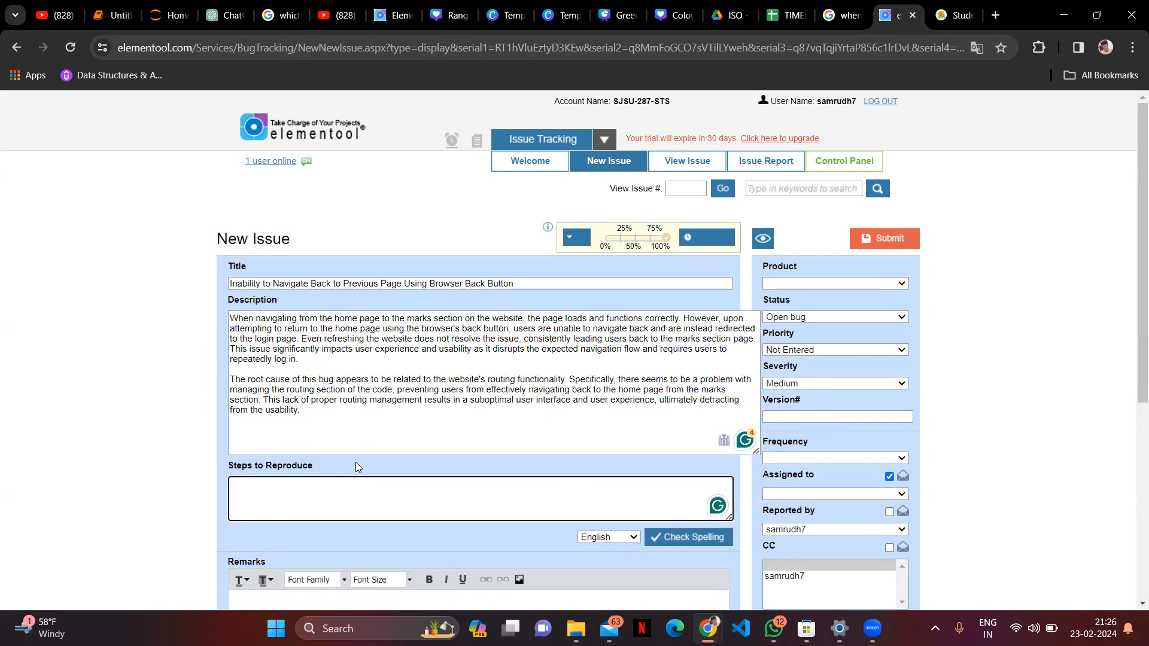
key(super+v)
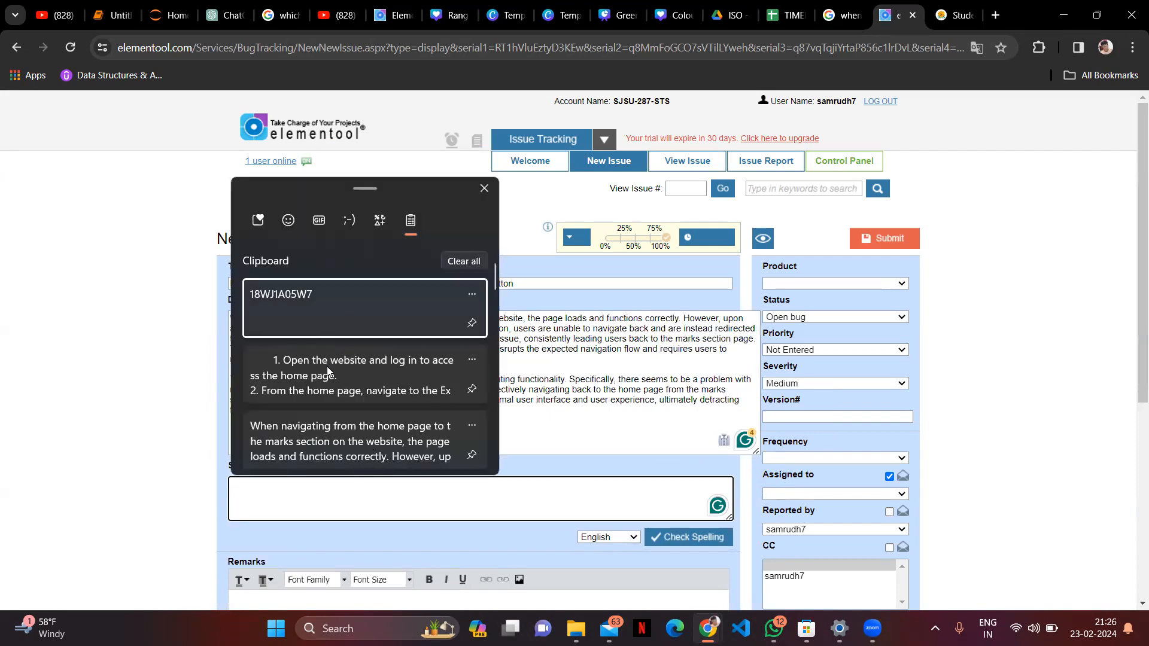
click(327, 371)
drag(728, 515, 777, 611)
scroll(560, 356, up, 1)
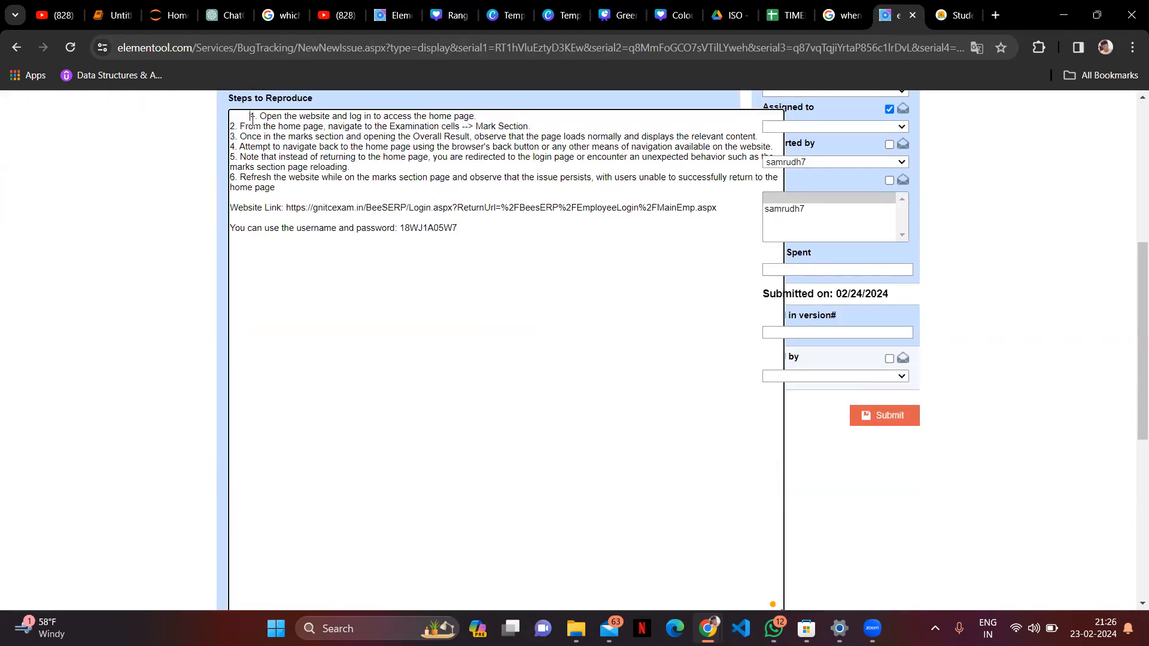
key(BackSpace)
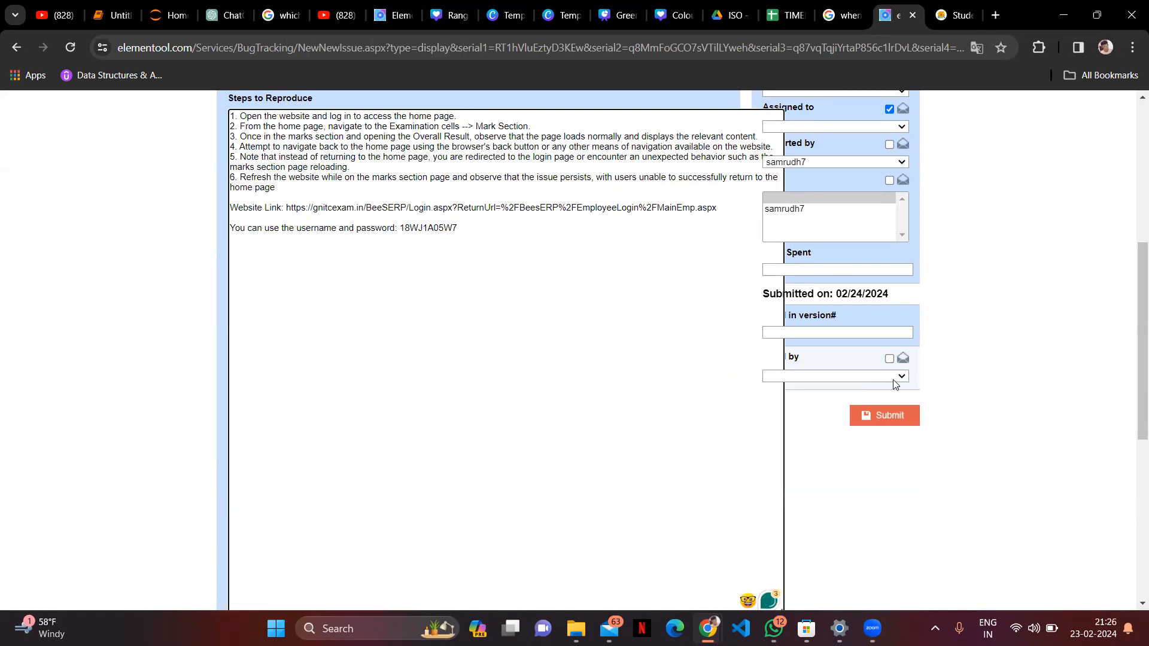
scroll(815, 518, down, 5)
drag(780, 290, 744, 306)
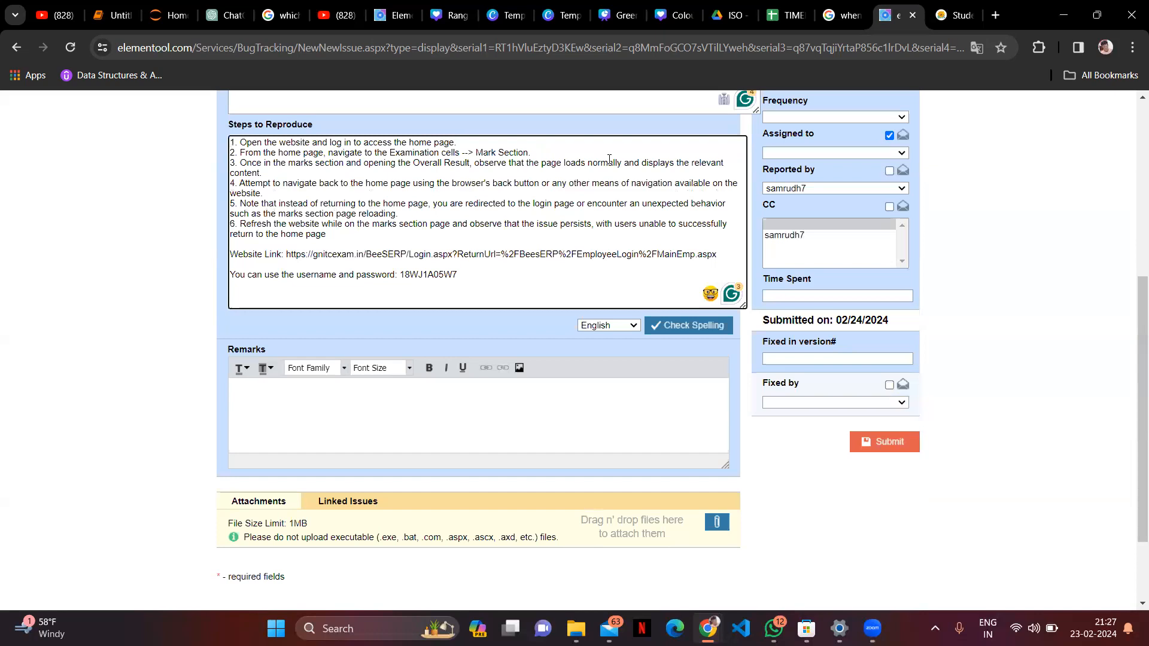
Step: Set the issue's Frequency to Sometimes and choose the account's own user for both Assigned to and Reported by
click(837, 119)
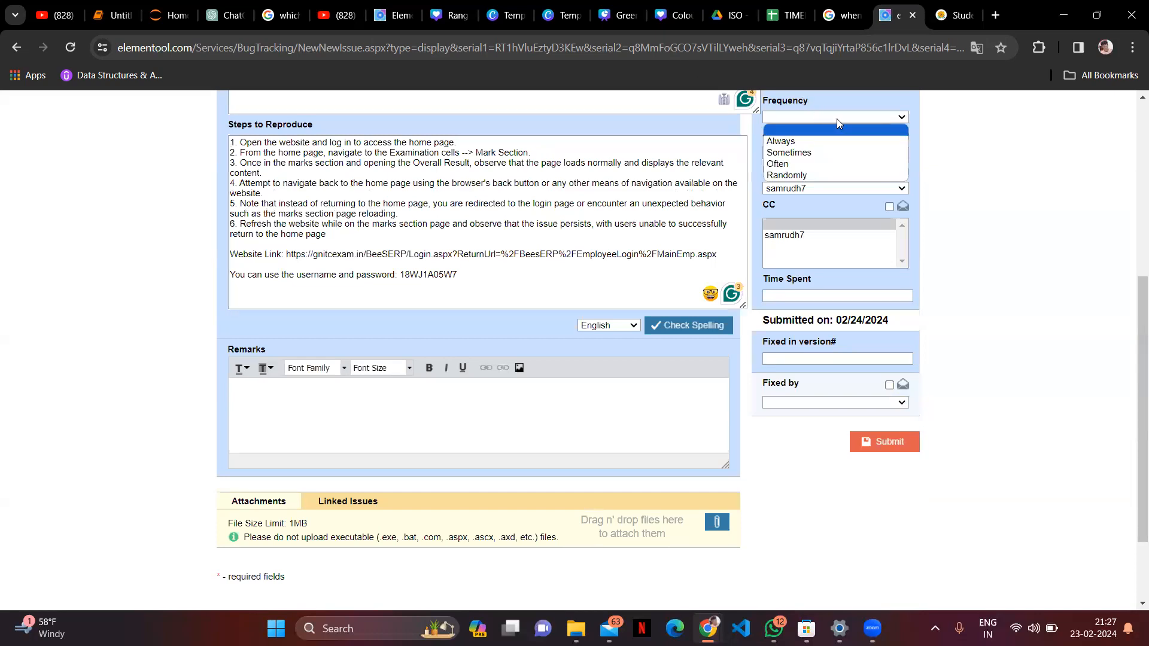
click(833, 152)
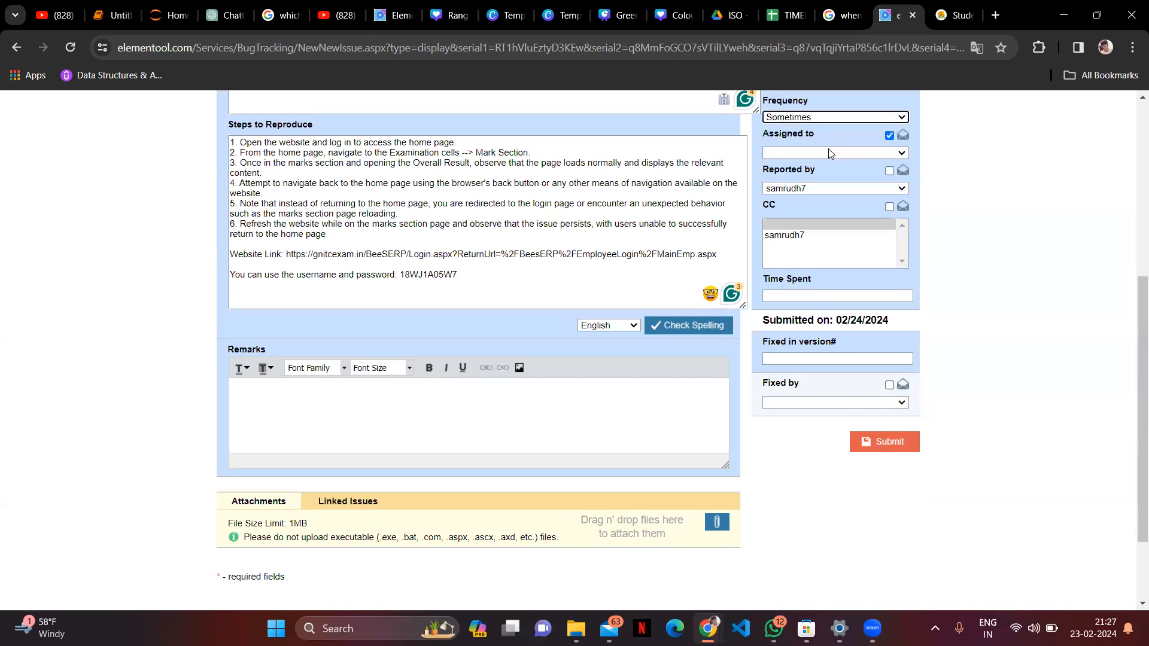
click(829, 154)
click(830, 157)
scroll(962, 259, up, 3)
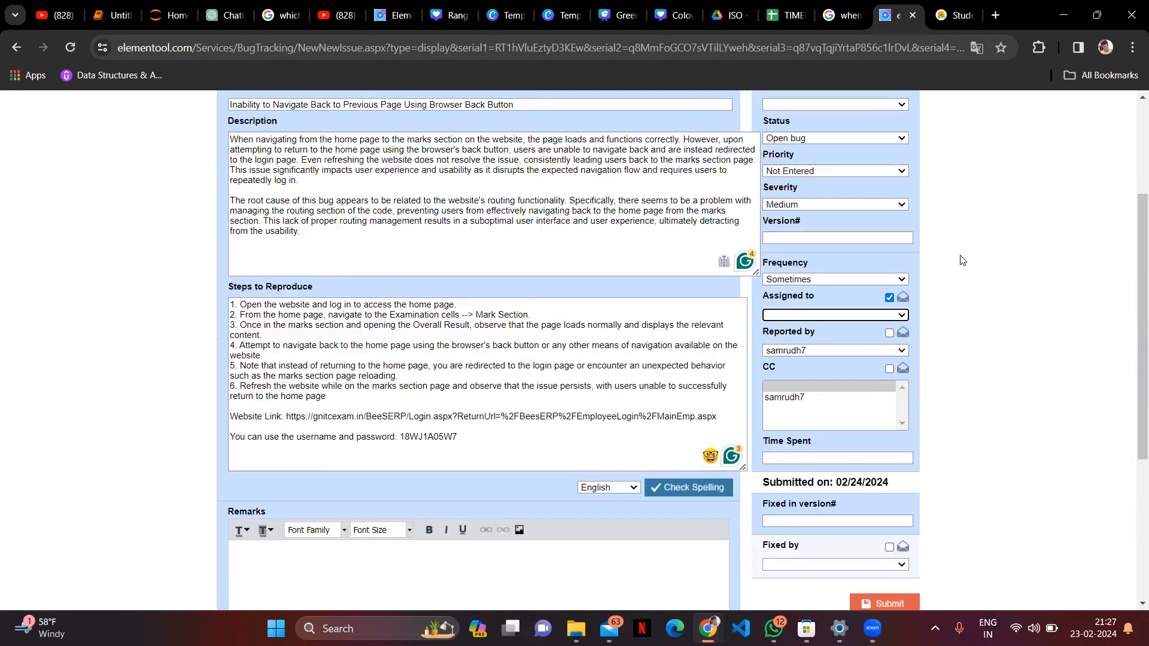
scroll(961, 260, up, 3)
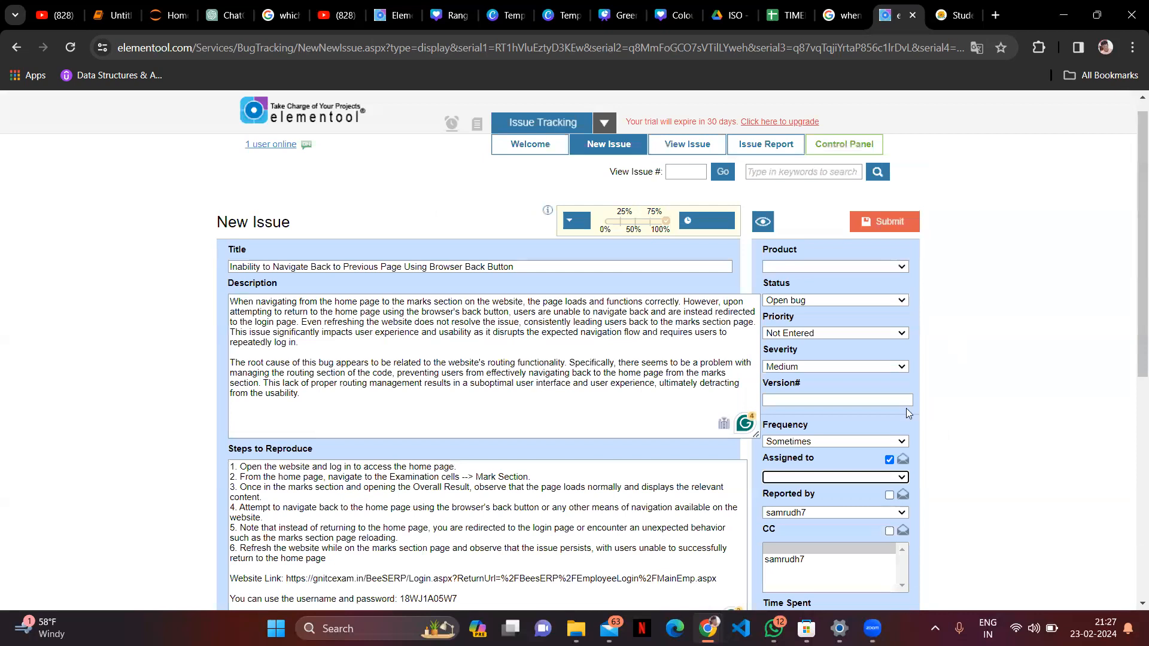
click(853, 479)
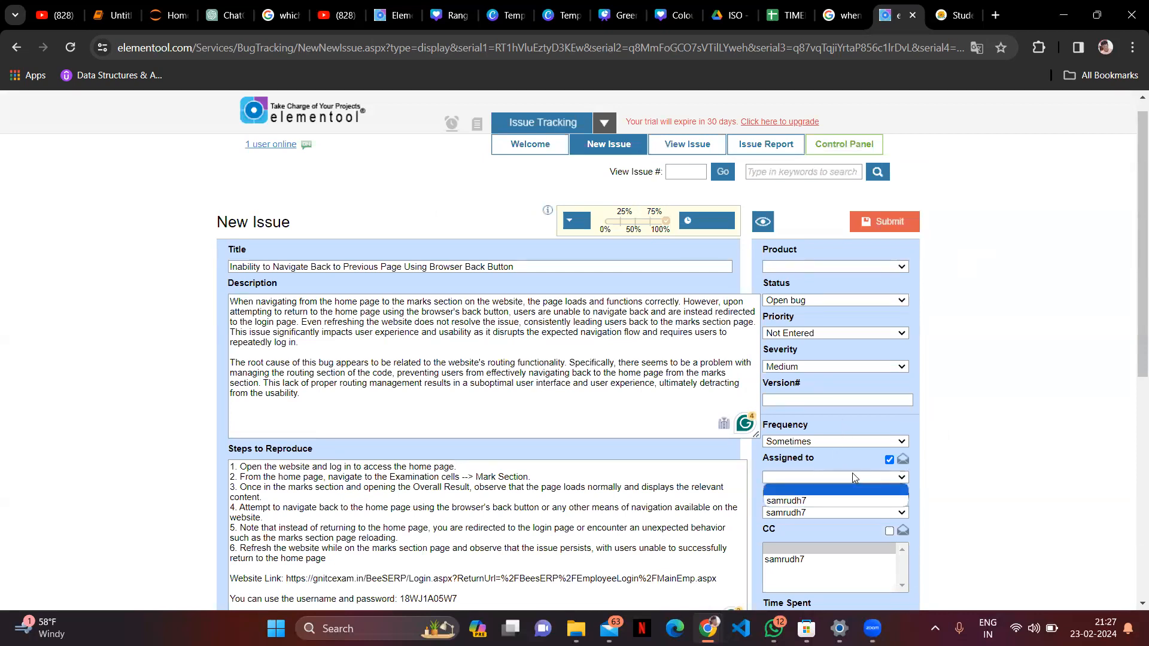
click(850, 500)
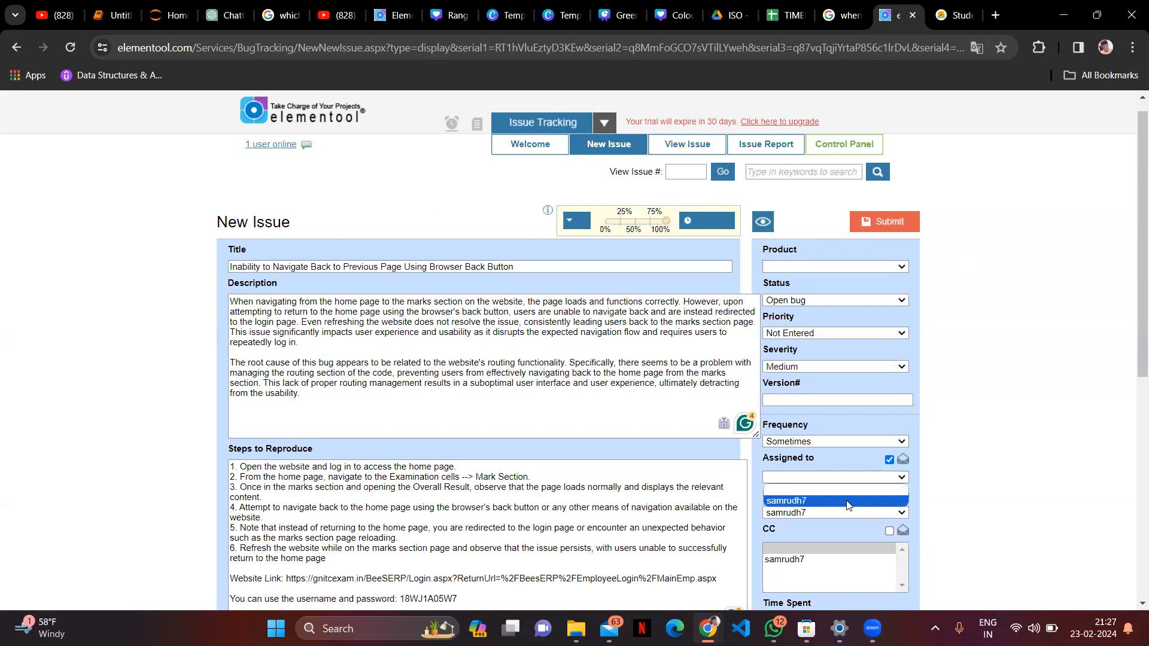
click(868, 513)
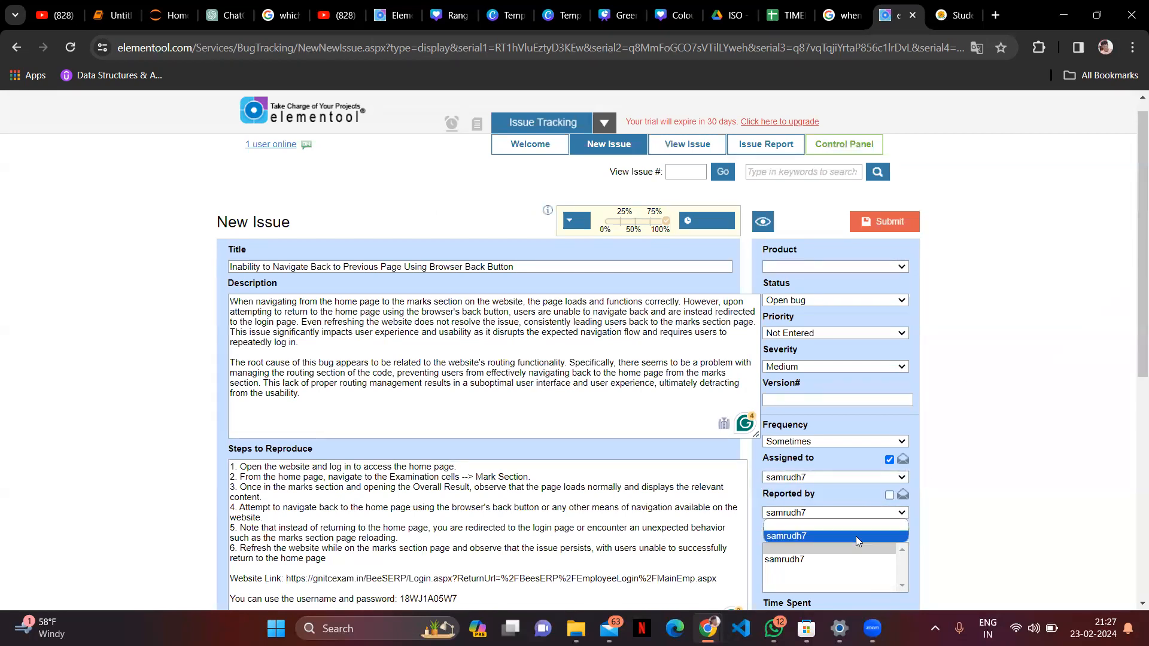
click(856, 536)
Step: Set the issue's Time Spent to 2
scroll(900, 331, down, 5)
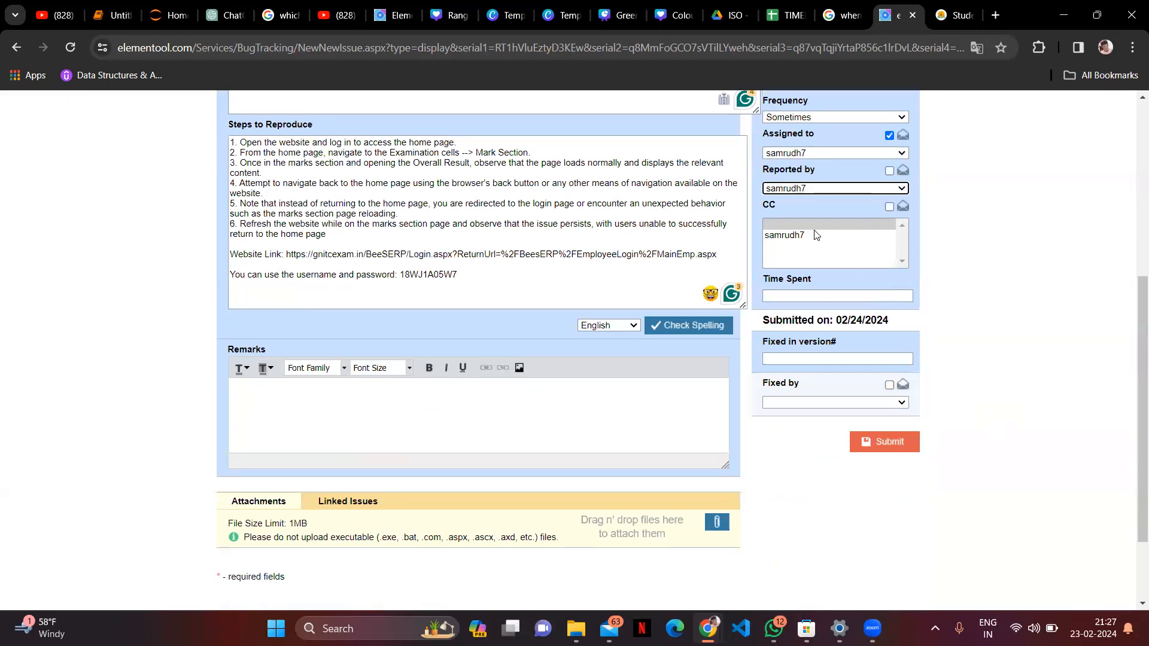
click(813, 248)
scroll(965, 304, up, 3)
scroll(965, 304, down, 3)
click(846, 297)
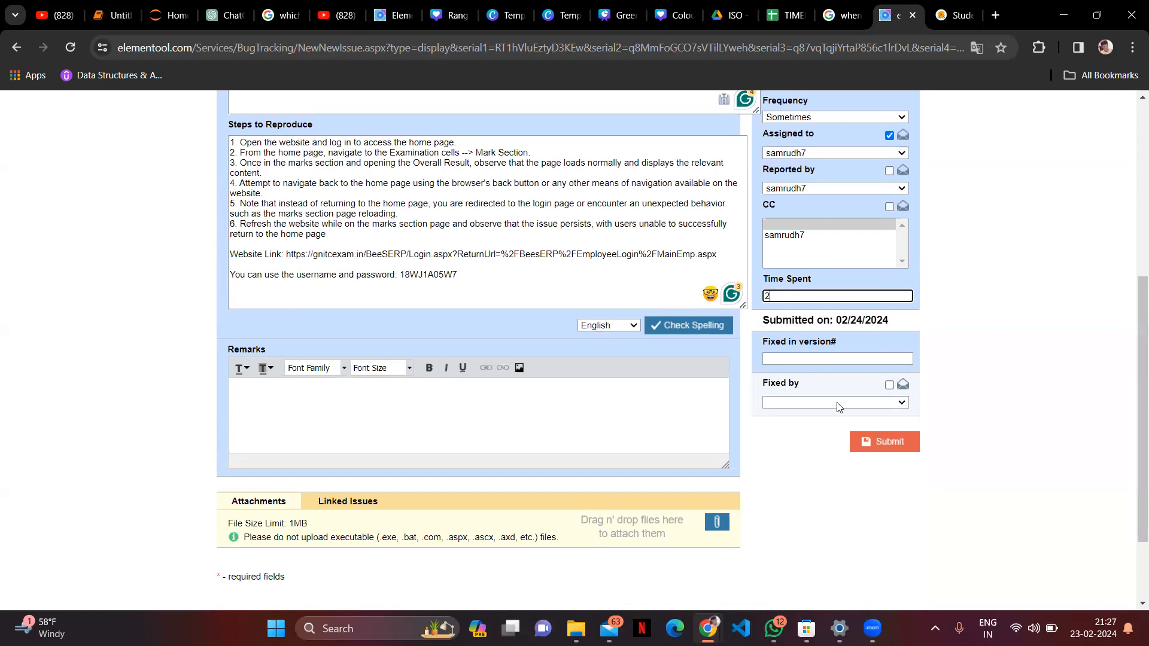
click(820, 401)
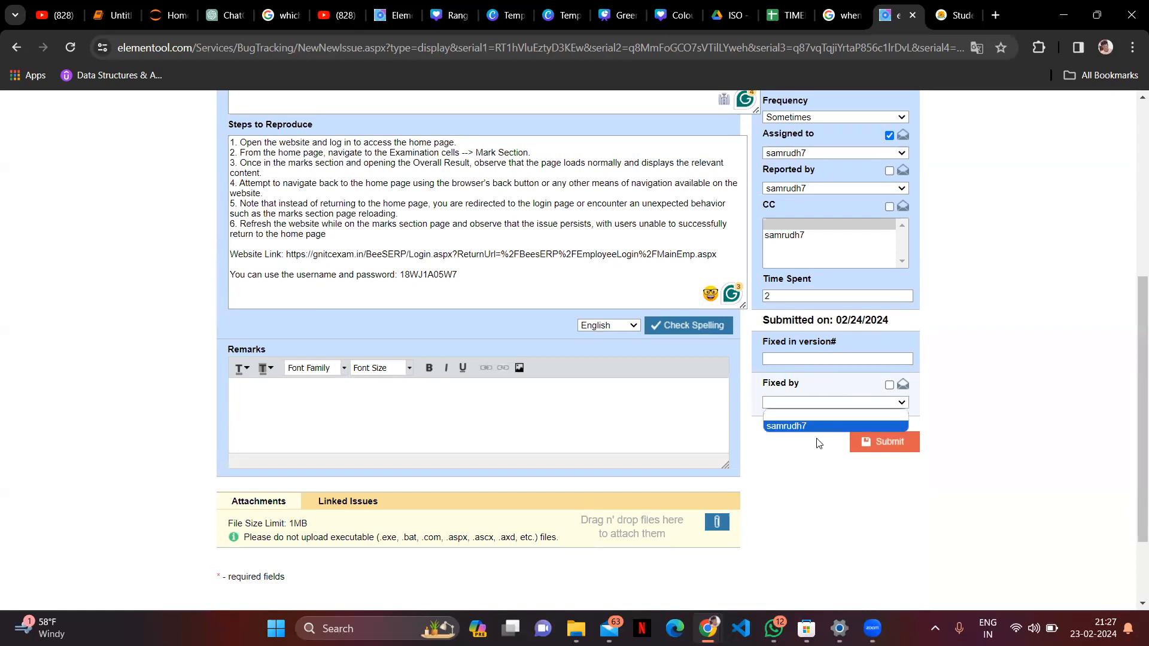
click(966, 425)
scroll(967, 435, up, 5)
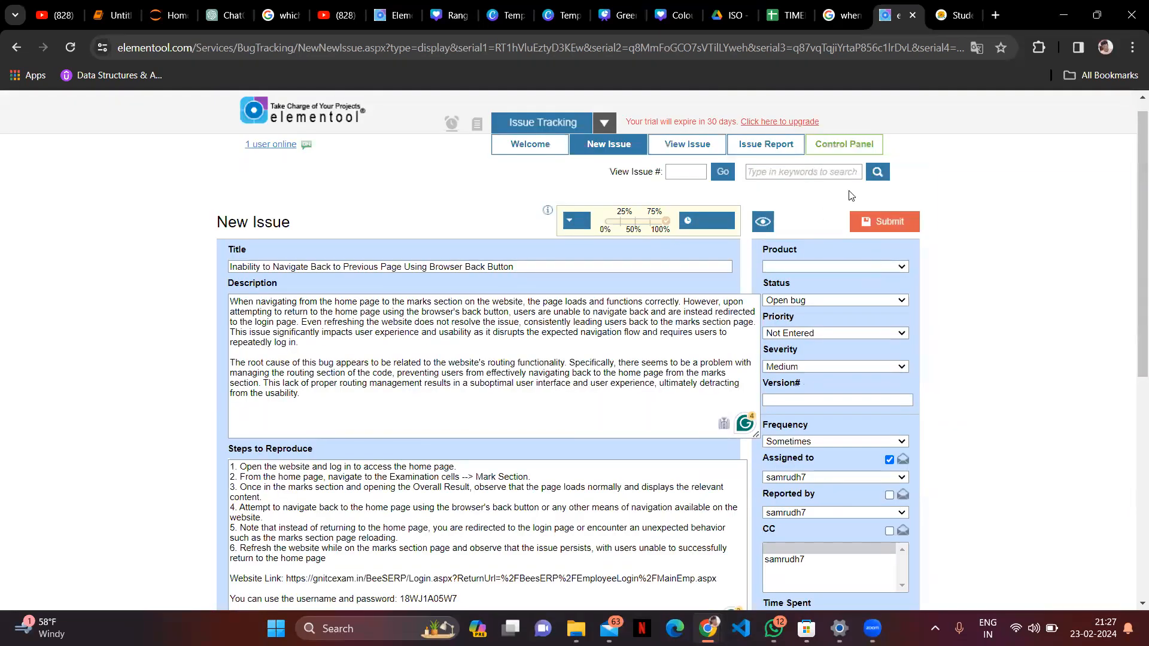
scroll(972, 273, down, 7)
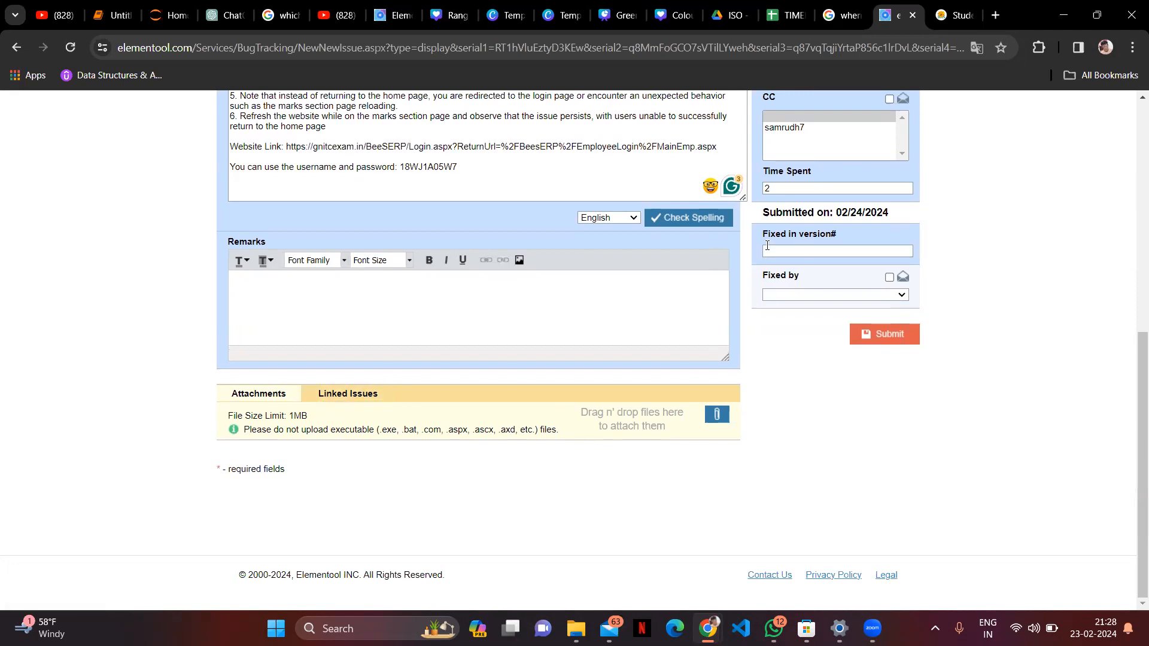
click(720, 416)
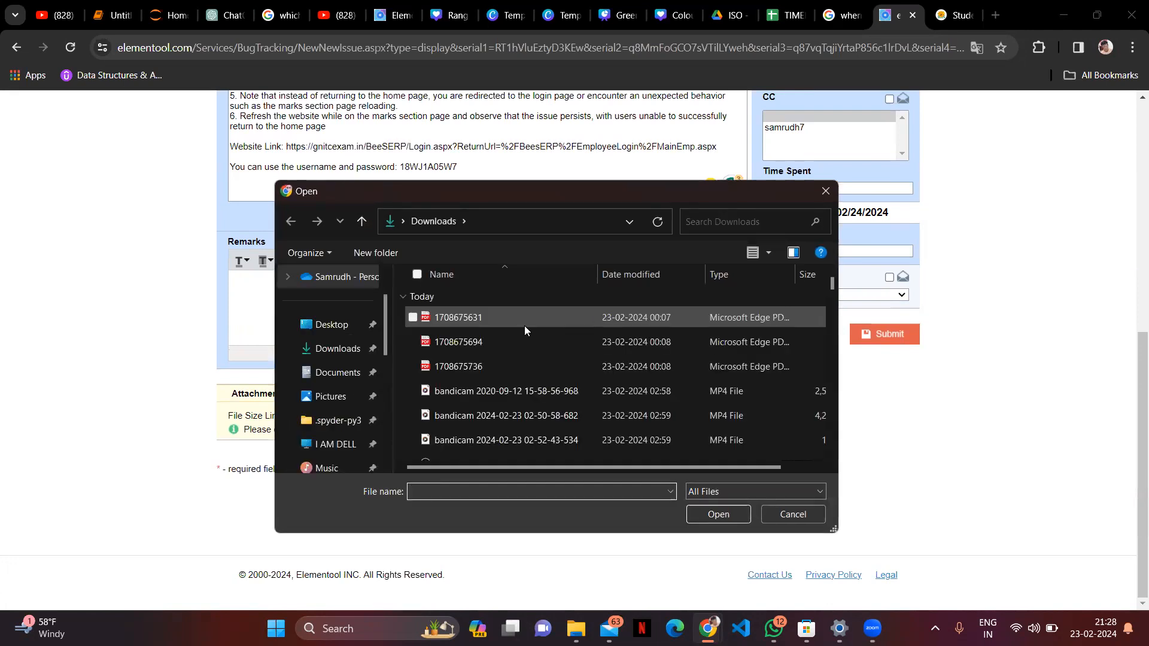
scroll(510, 337, down, 2)
scroll(514, 337, up, 2)
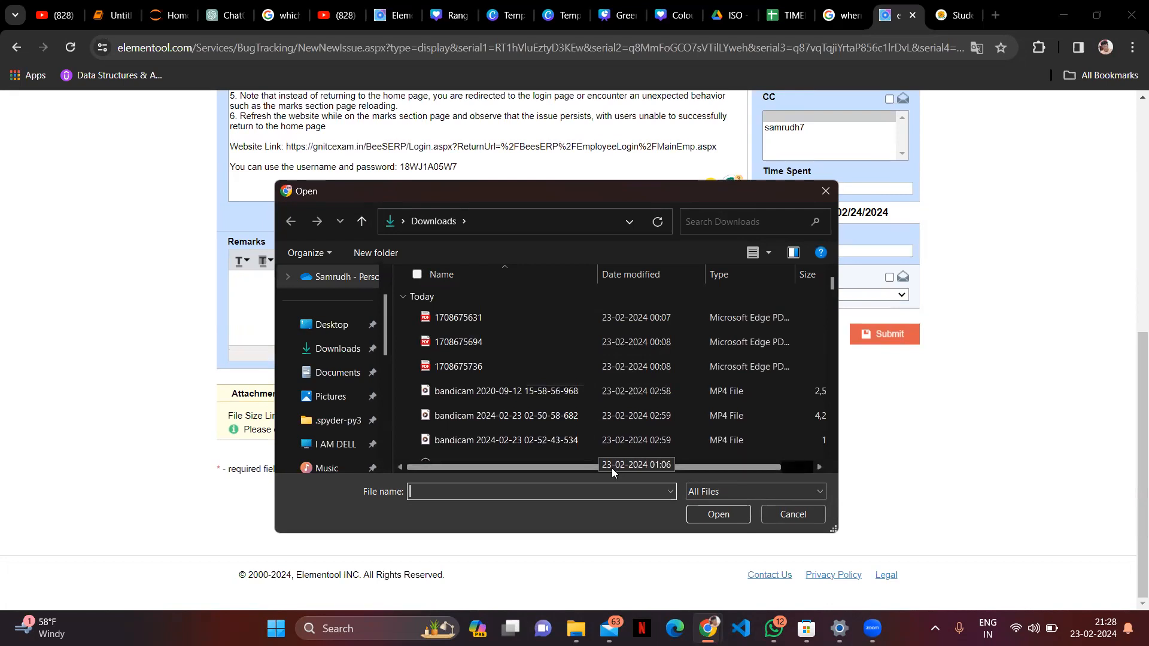
mouse_move(586, 466)
mouse_down()
mouse_move(626, 466)
mouse_move(572, 467)
mouse_up()
click(586, 413)
click(718, 515)
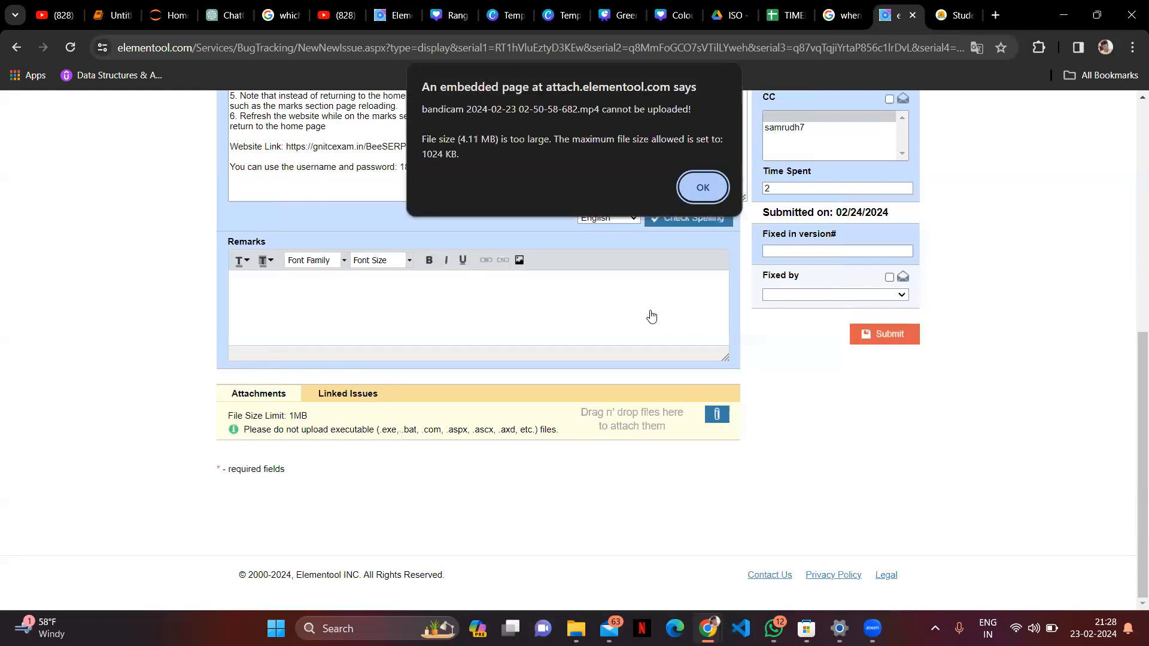
click(702, 188)
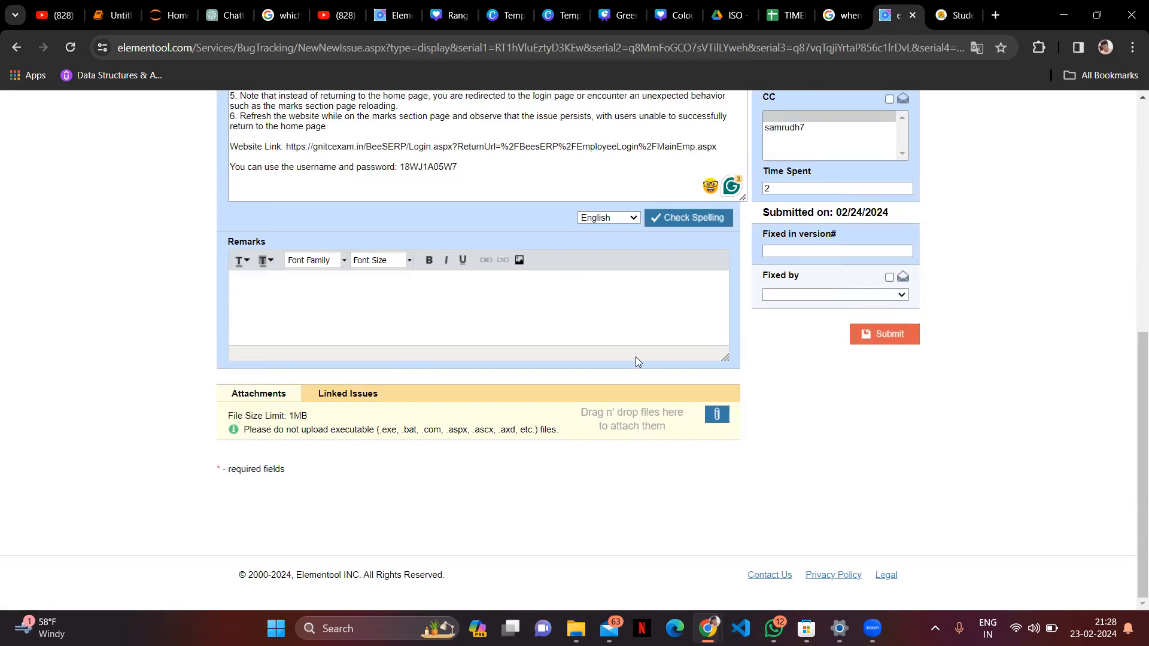
Step: Browse drive C for a file to attach, checking its Downloads folder and opening the personal Downloads folder under Users
click(718, 415)
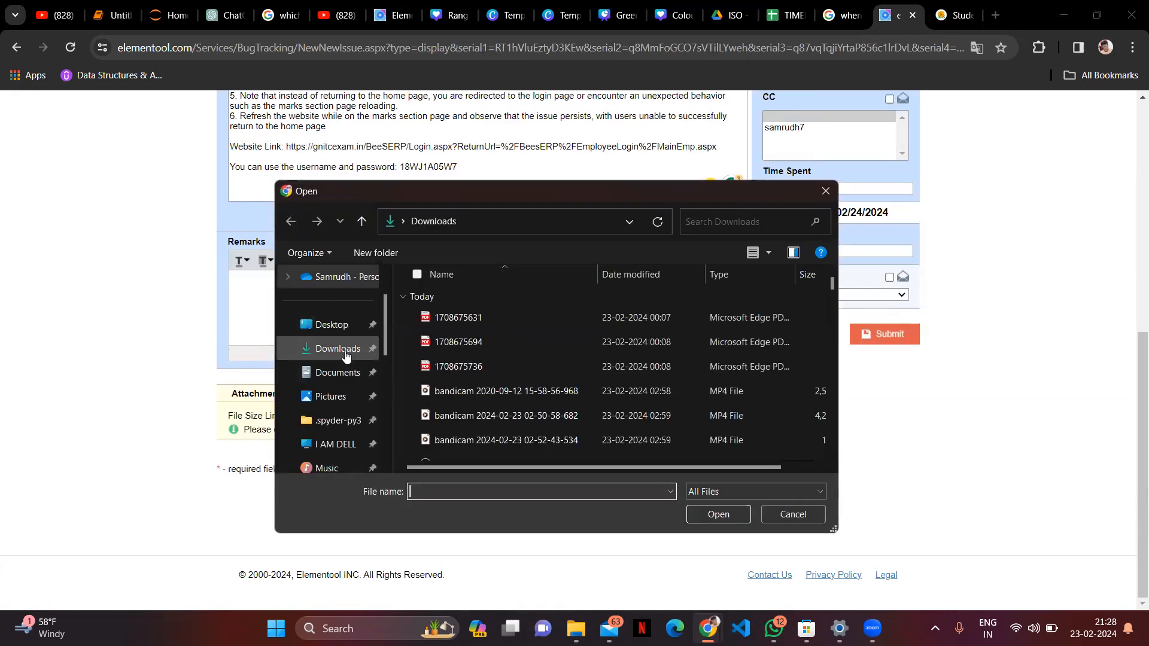
scroll(341, 353, down, 5)
click(335, 372)
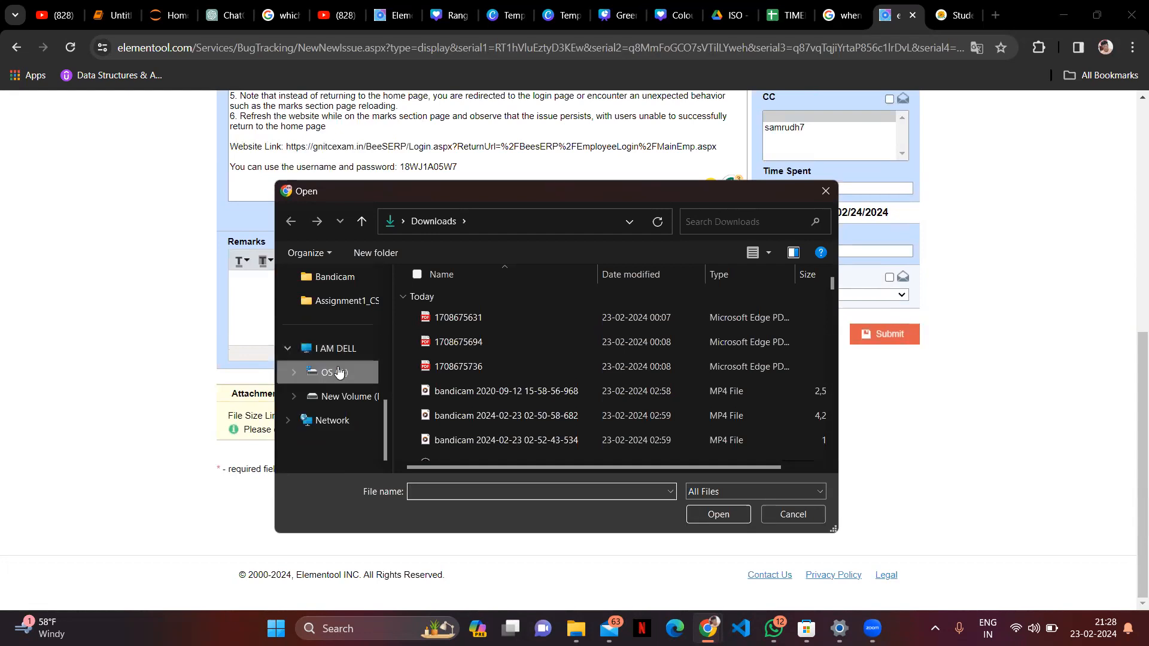
click(477, 348)
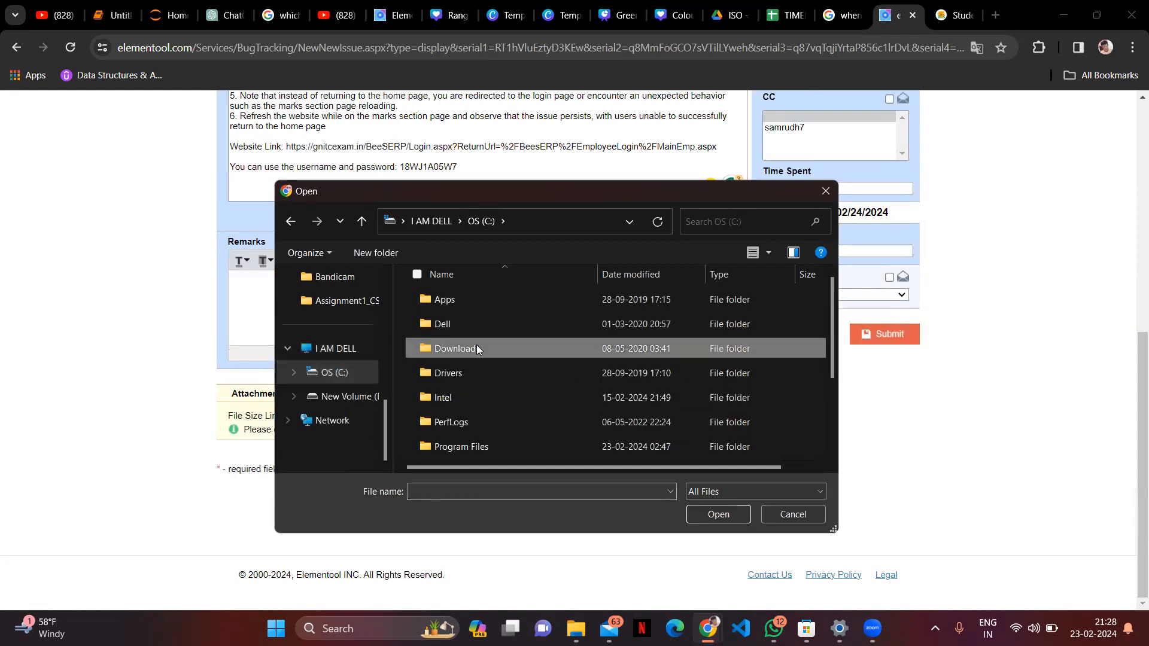
double_click(515, 352)
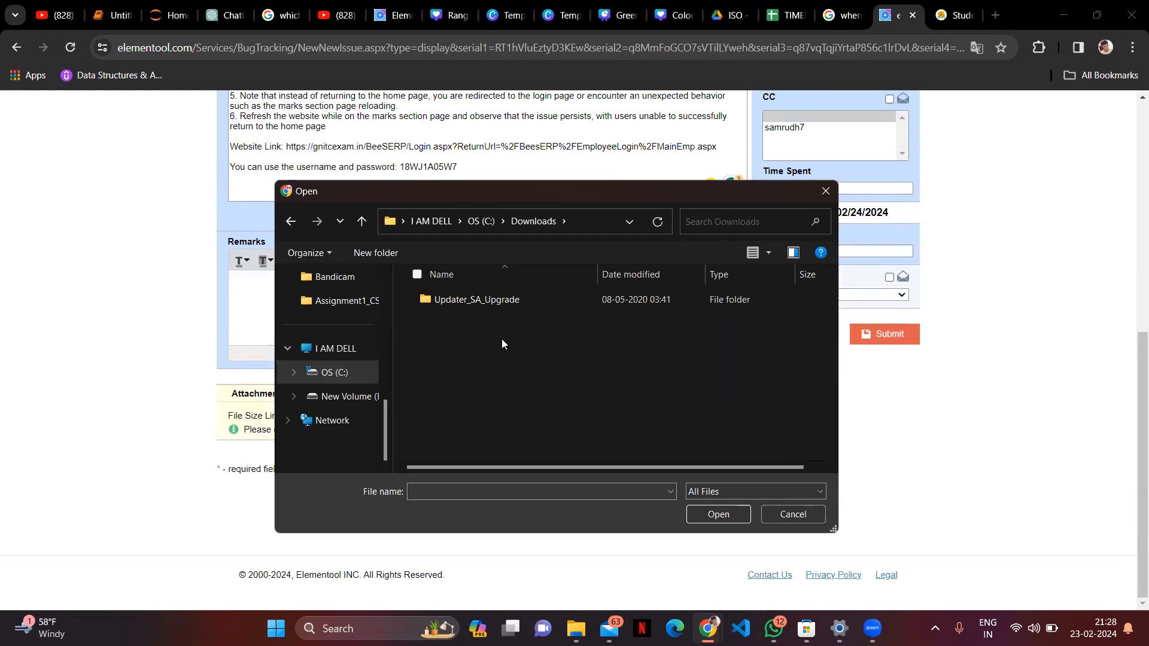
click(291, 222)
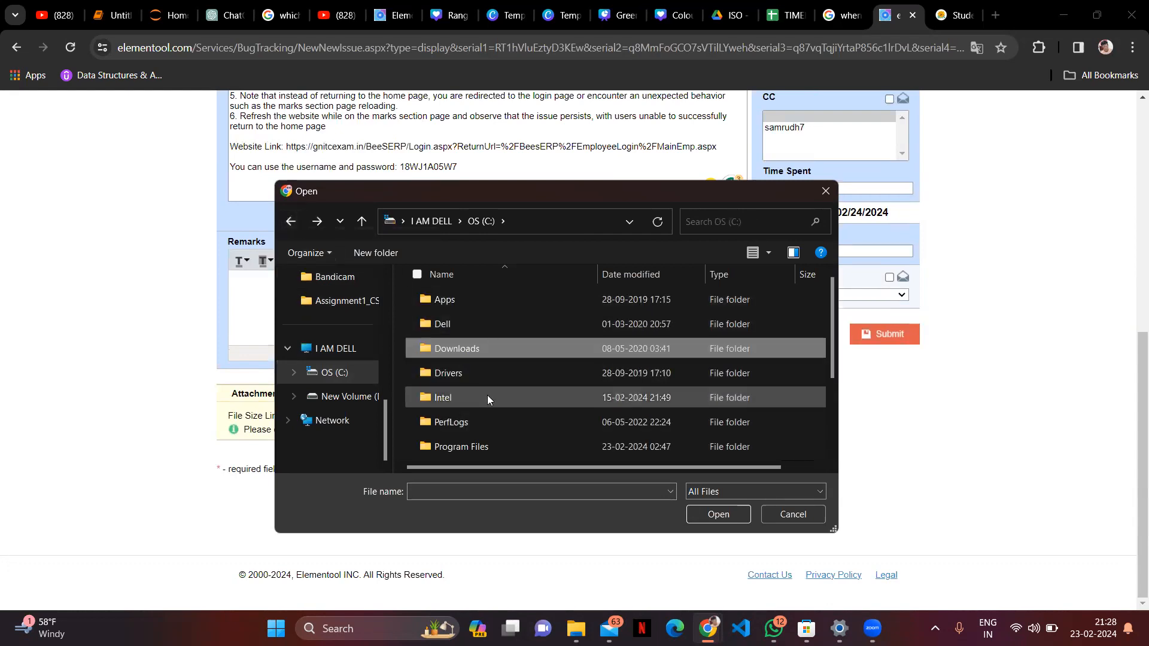
scroll(487, 395, down, 2)
double_click(471, 399)
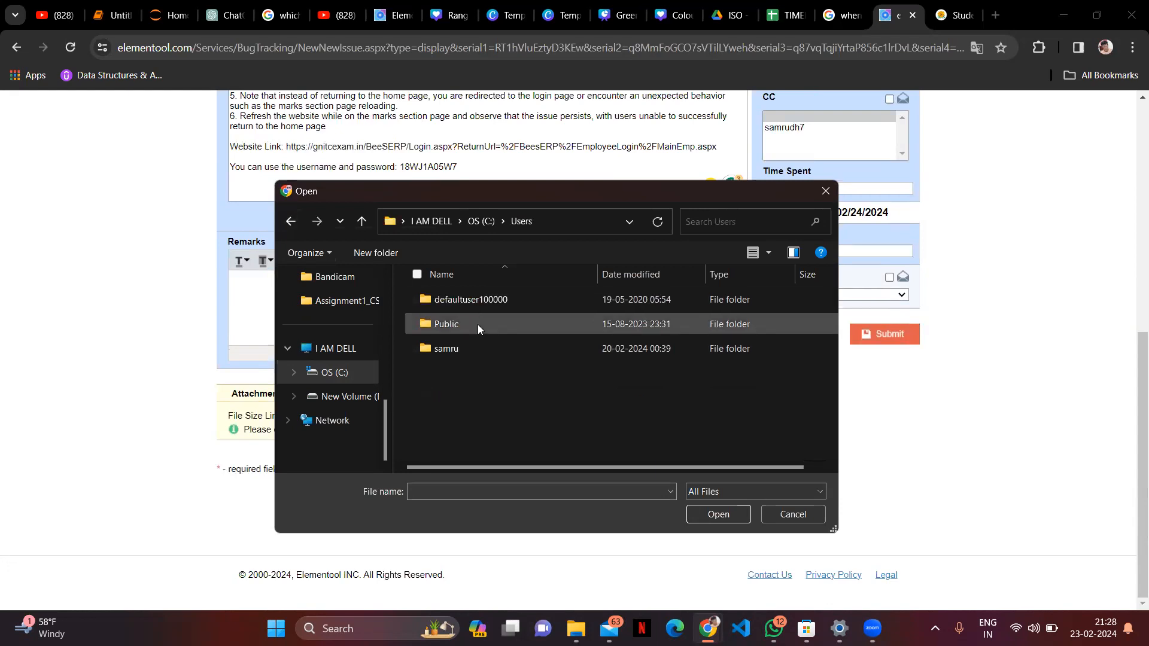
double_click(470, 347)
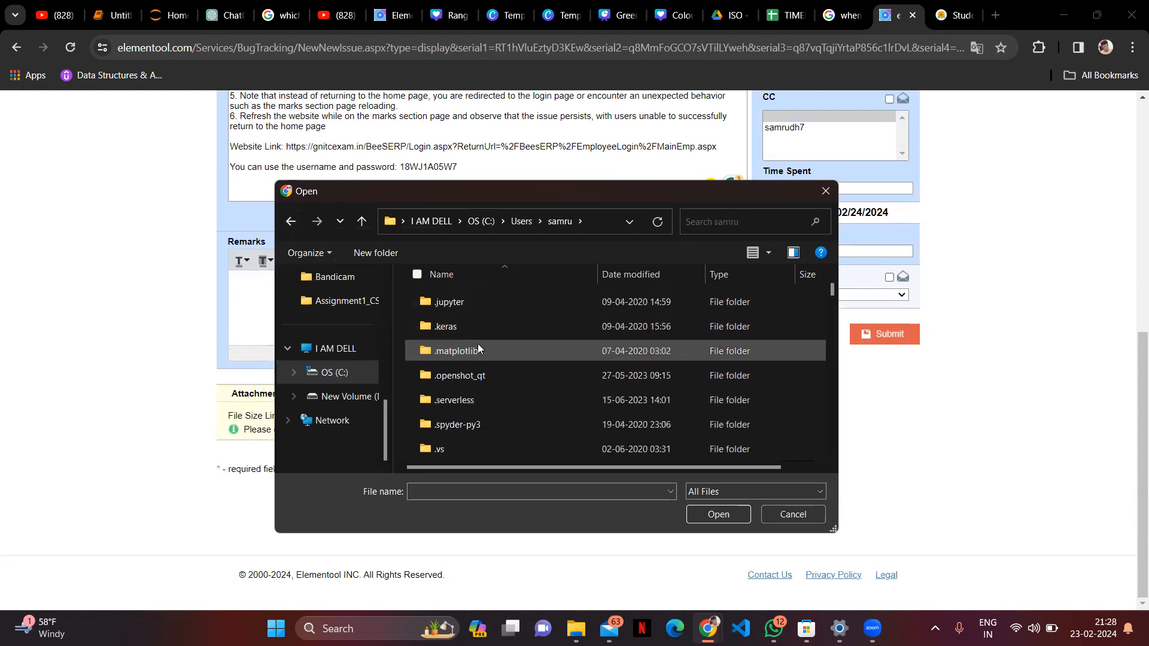
scroll(485, 340, down, 2)
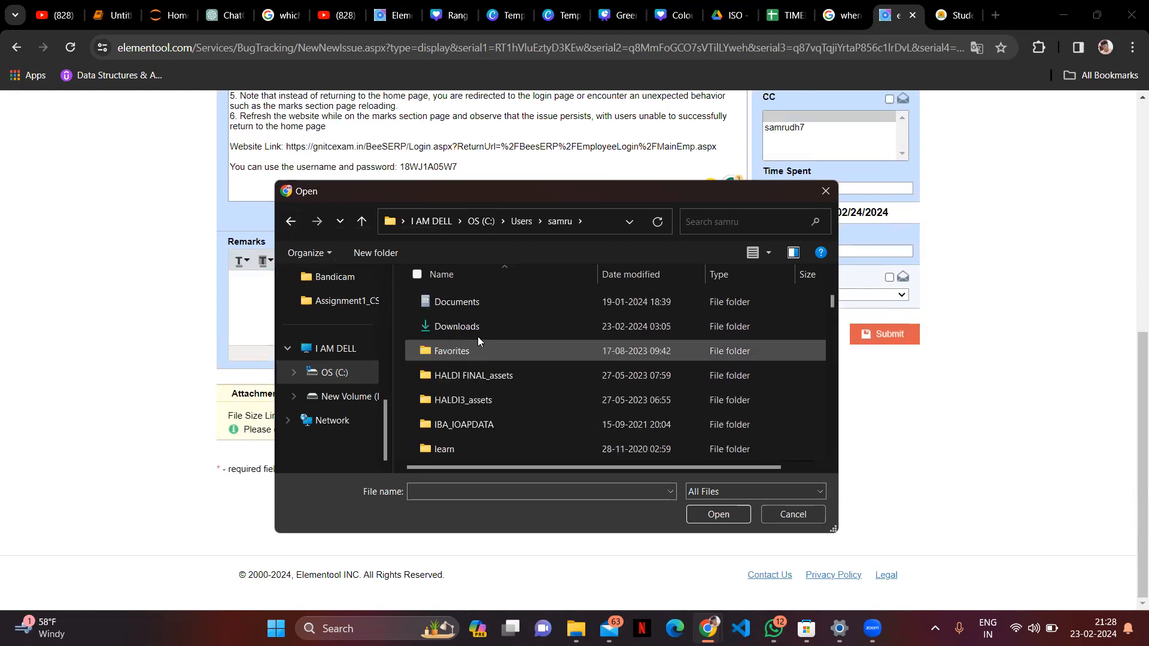
double_click(483, 329)
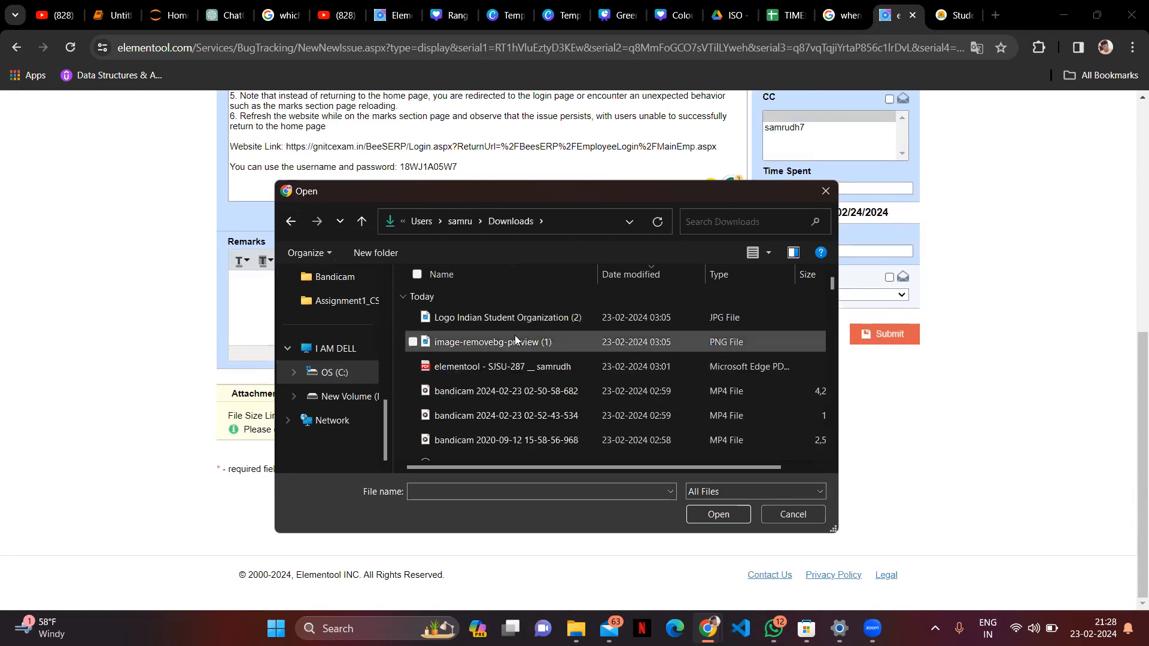
scroll(513, 336, down, 2)
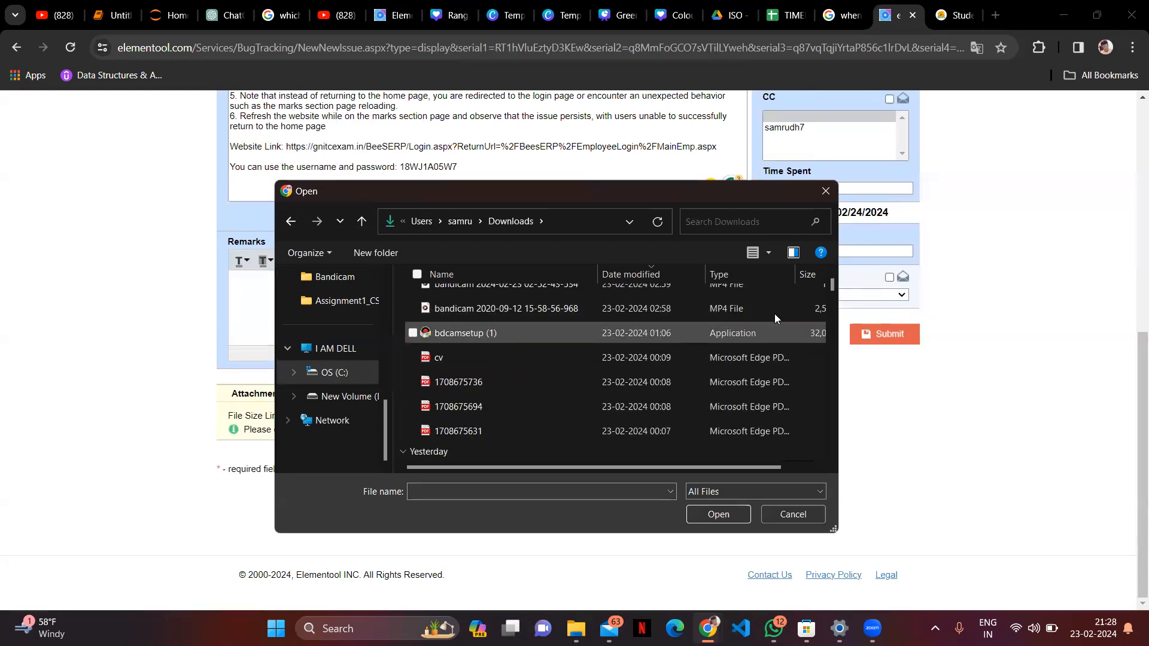
click(833, 281)
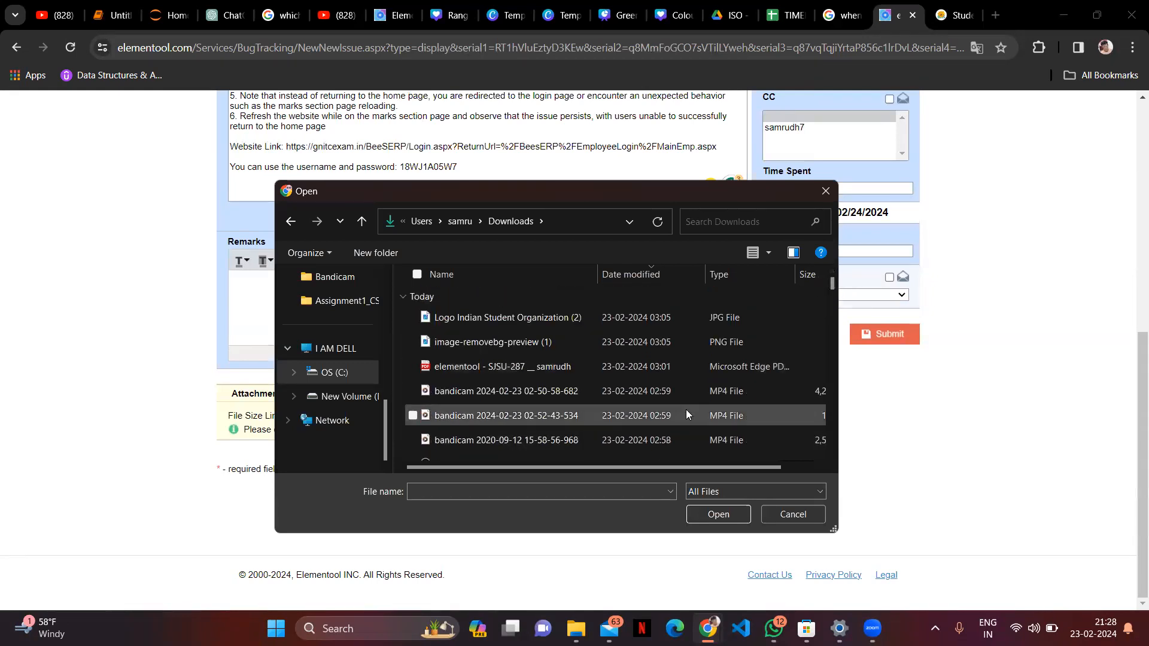
click(667, 433)
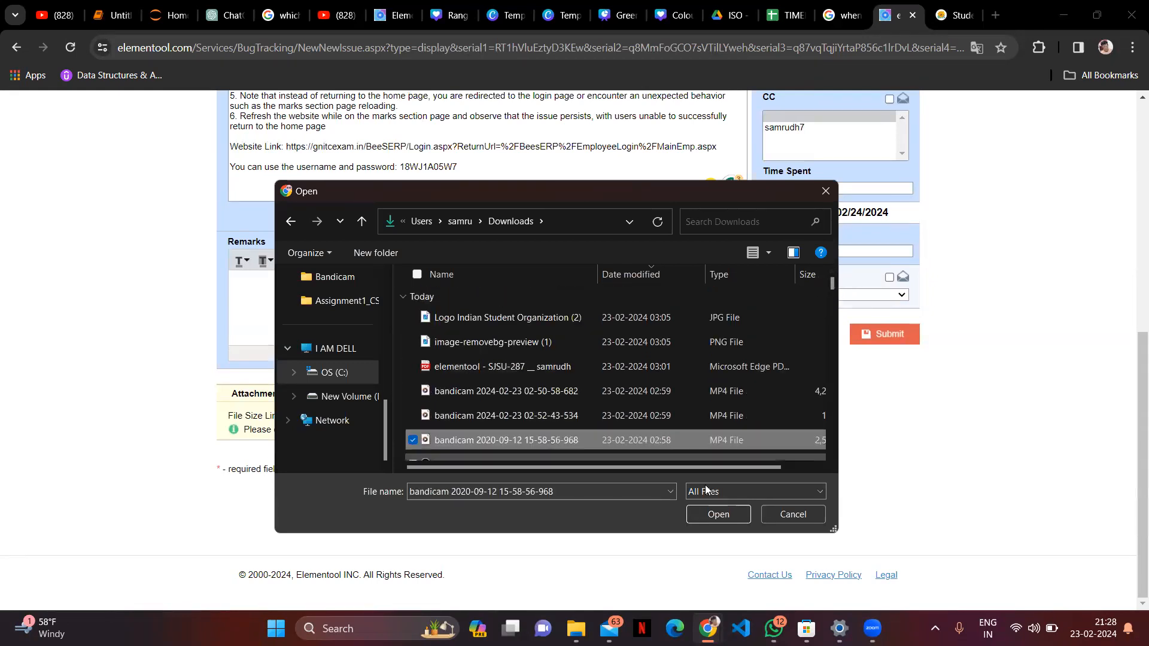
click(713, 510)
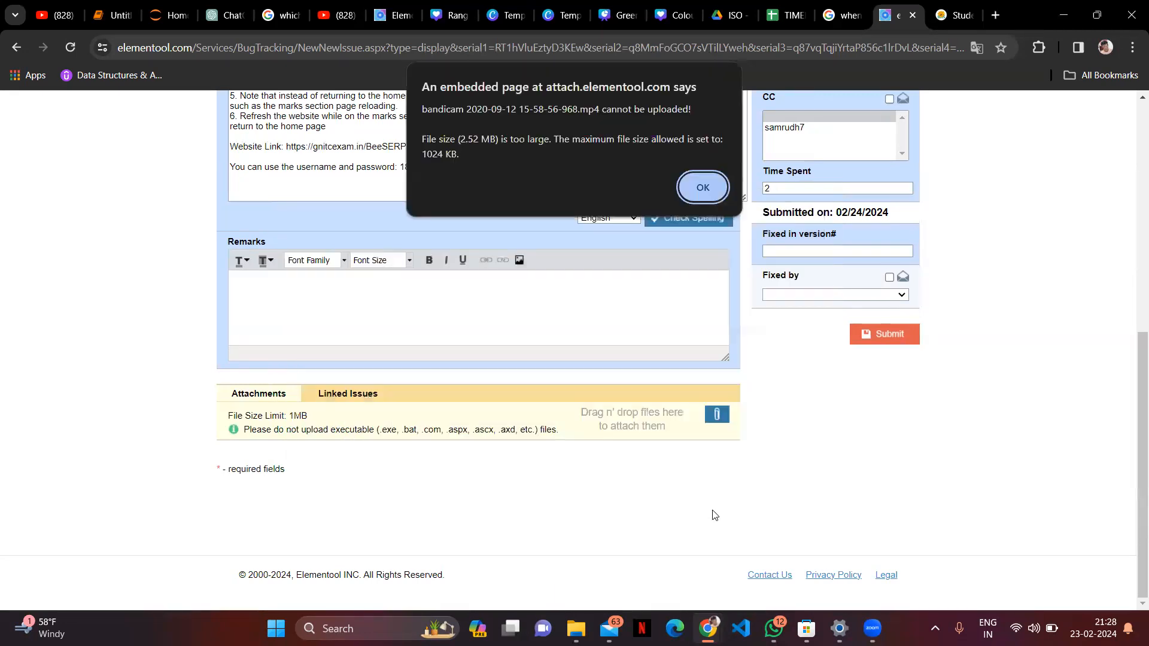
click(700, 182)
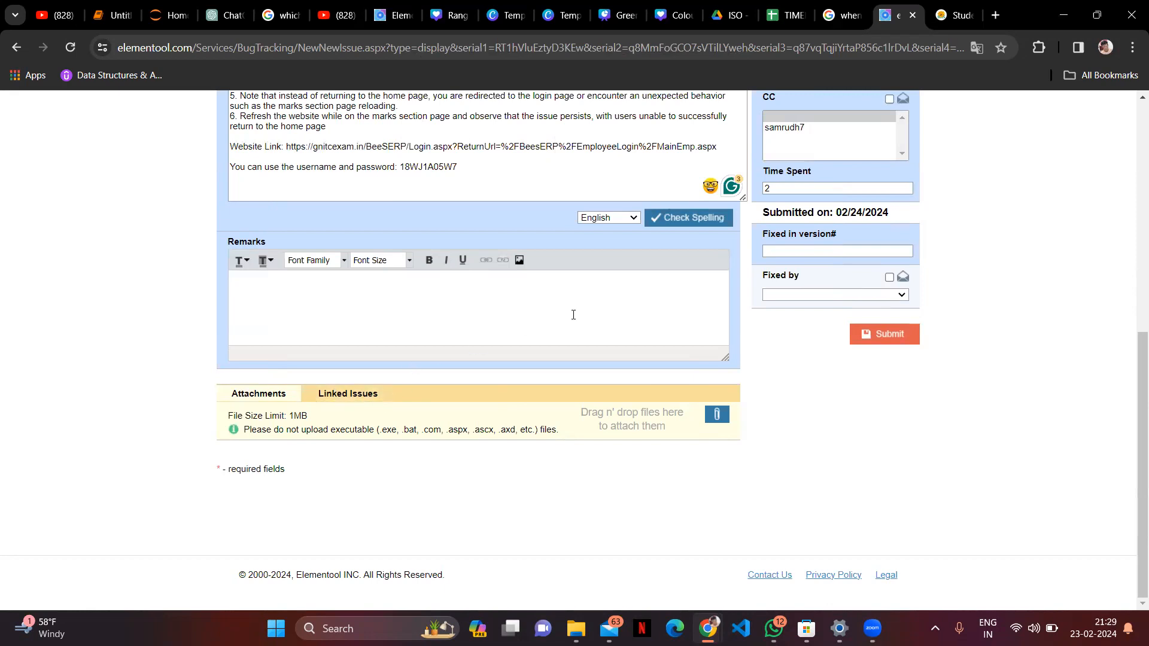
click(501, 309)
click(716, 414)
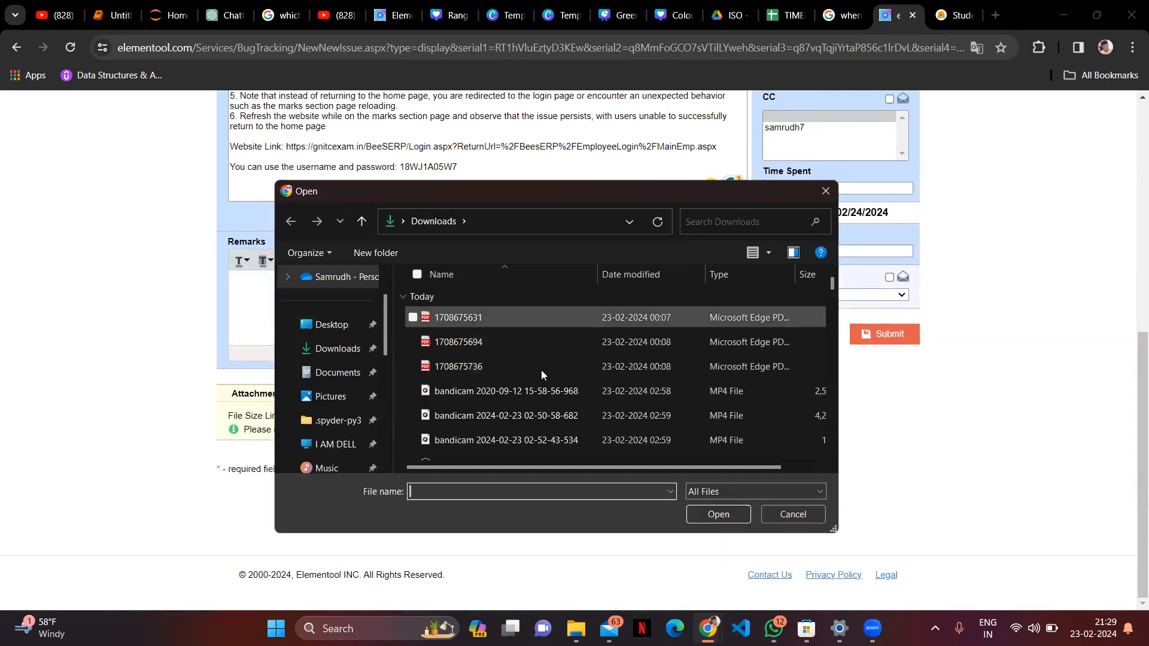
click(545, 389)
click(718, 514)
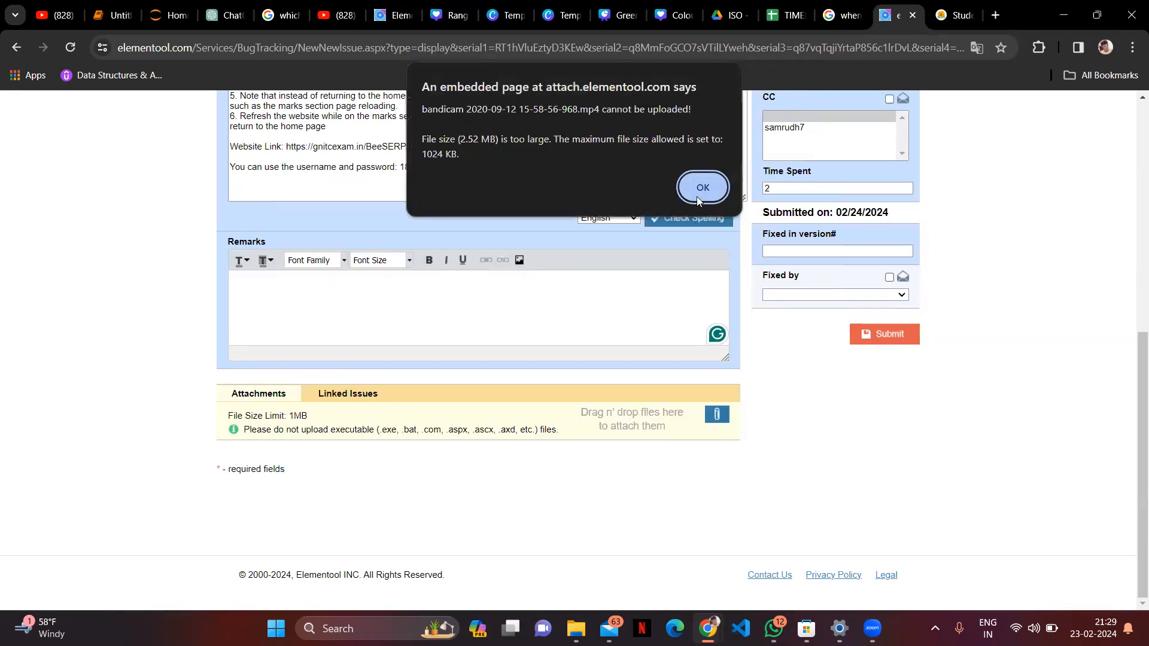
click(702, 188)
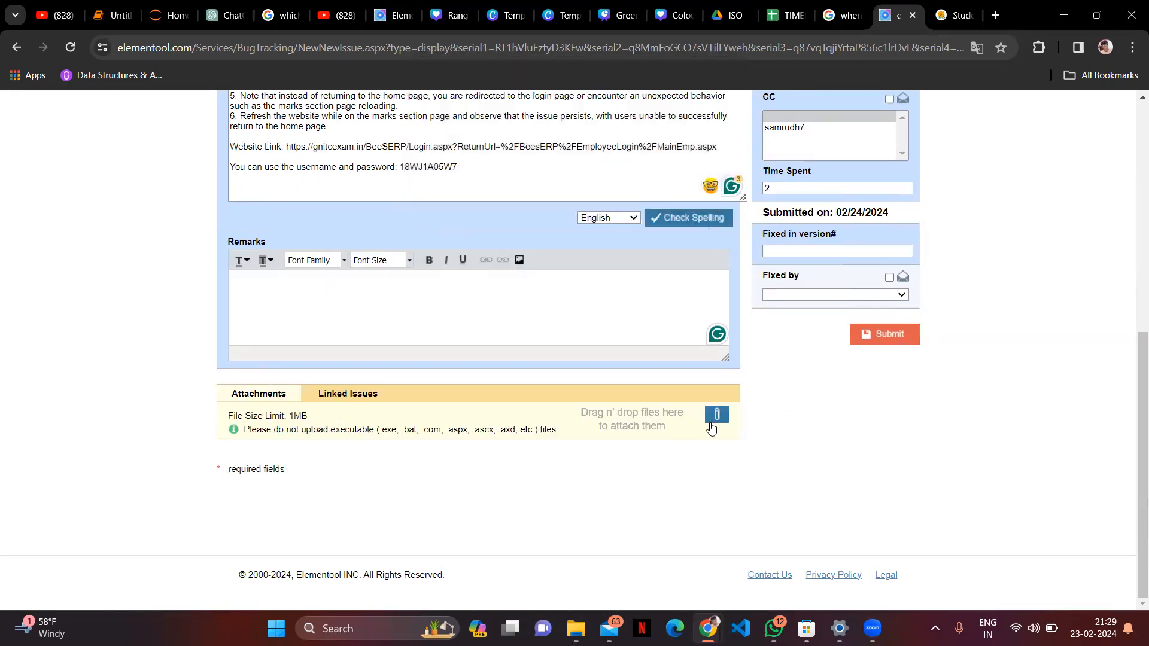
click(717, 414)
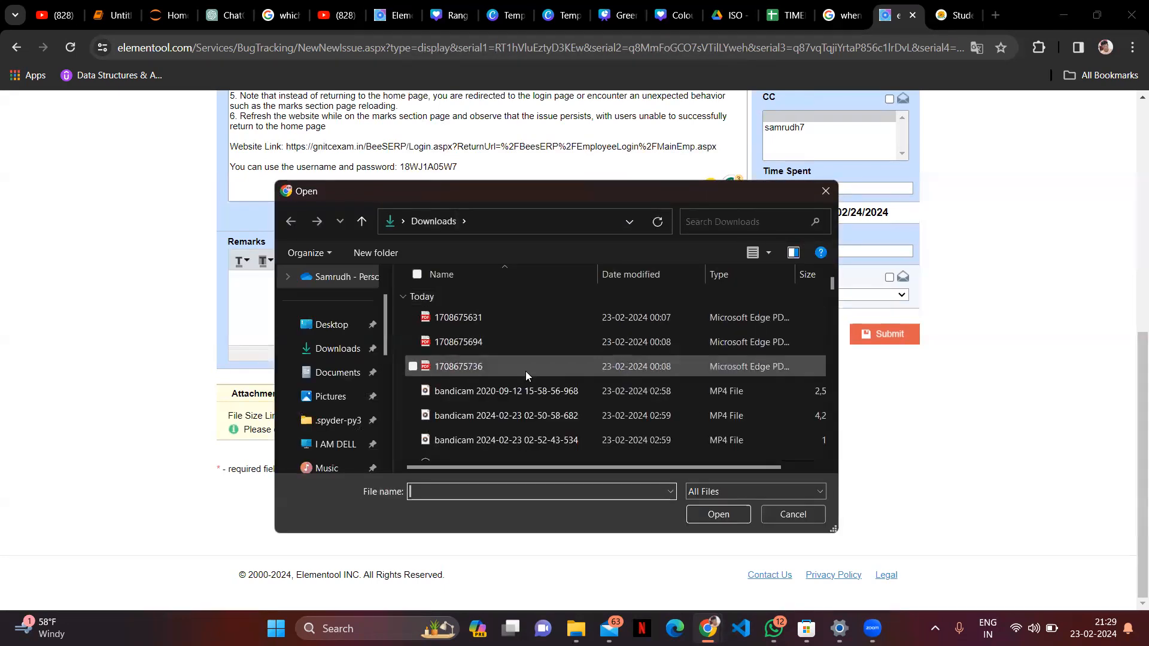
scroll(528, 367, down, 2)
scroll(527, 375, down, 10)
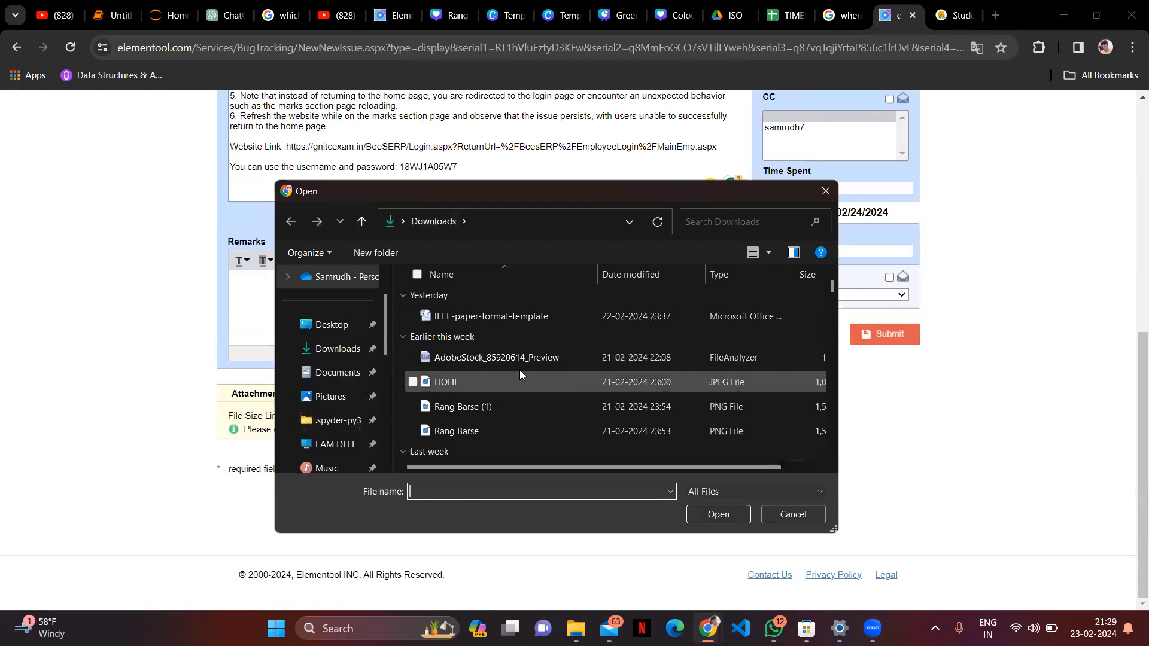
scroll(510, 362, down, 5)
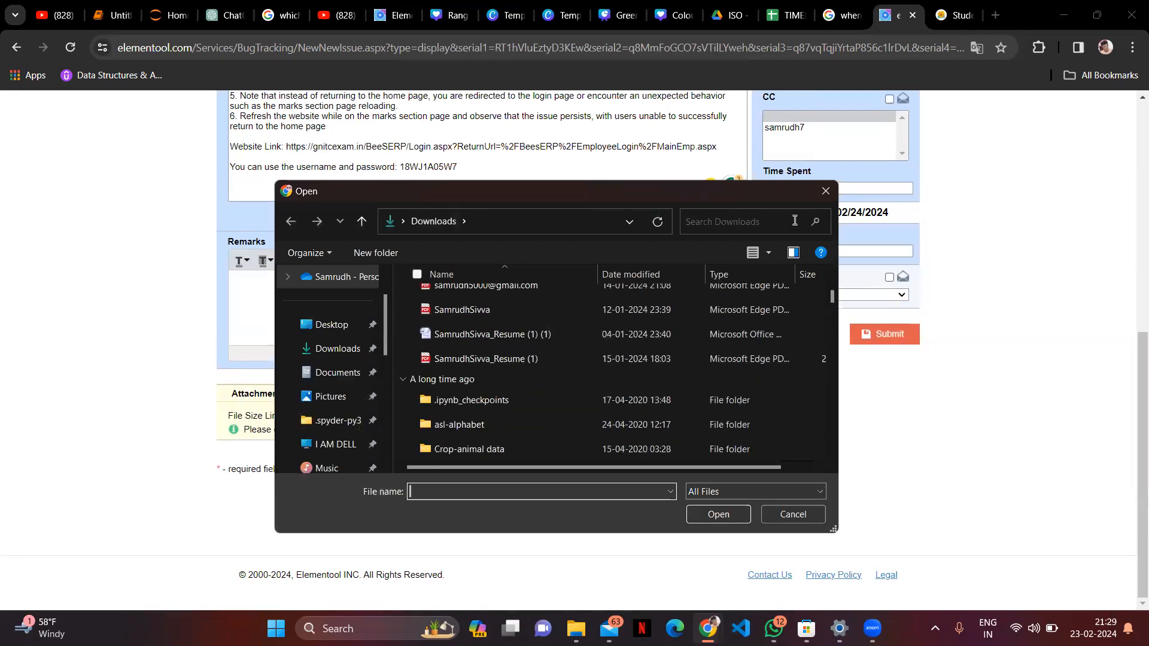
click(824, 192)
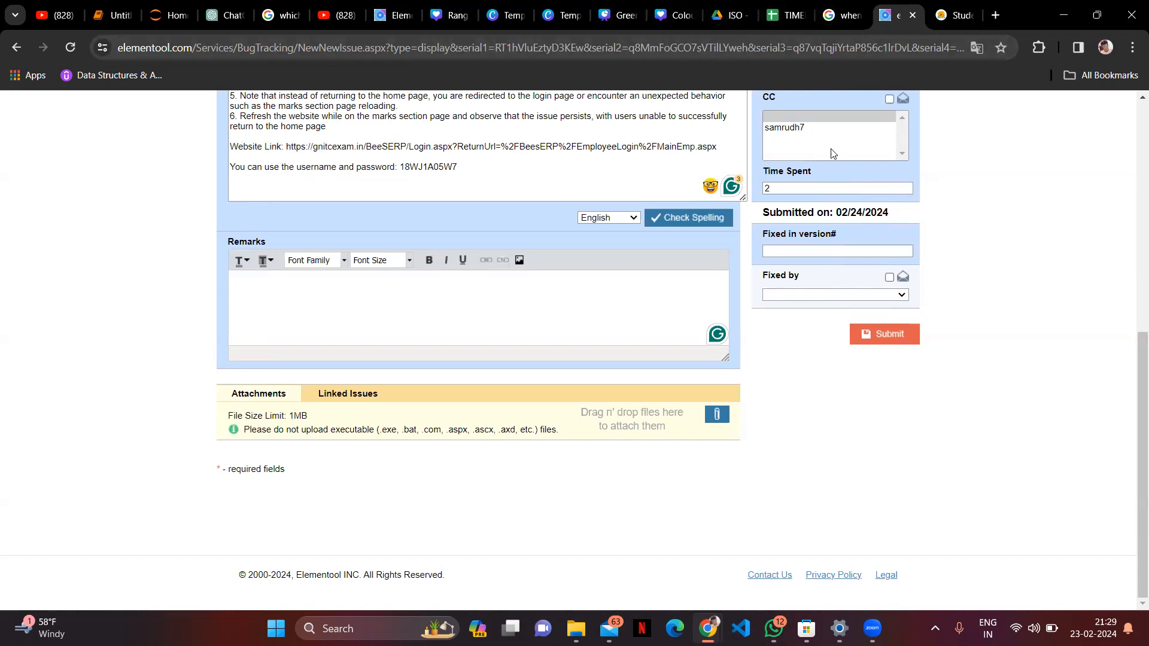
Step: Review the completed issue form and submit the issue without an attachment
scroll(620, 277, up, 7)
scroll(620, 277, down, 7)
mouse_move(823, 22)
scroll(774, 297, up, 5)
scroll(661, 215, up, 3)
scroll(669, 221, down, 5)
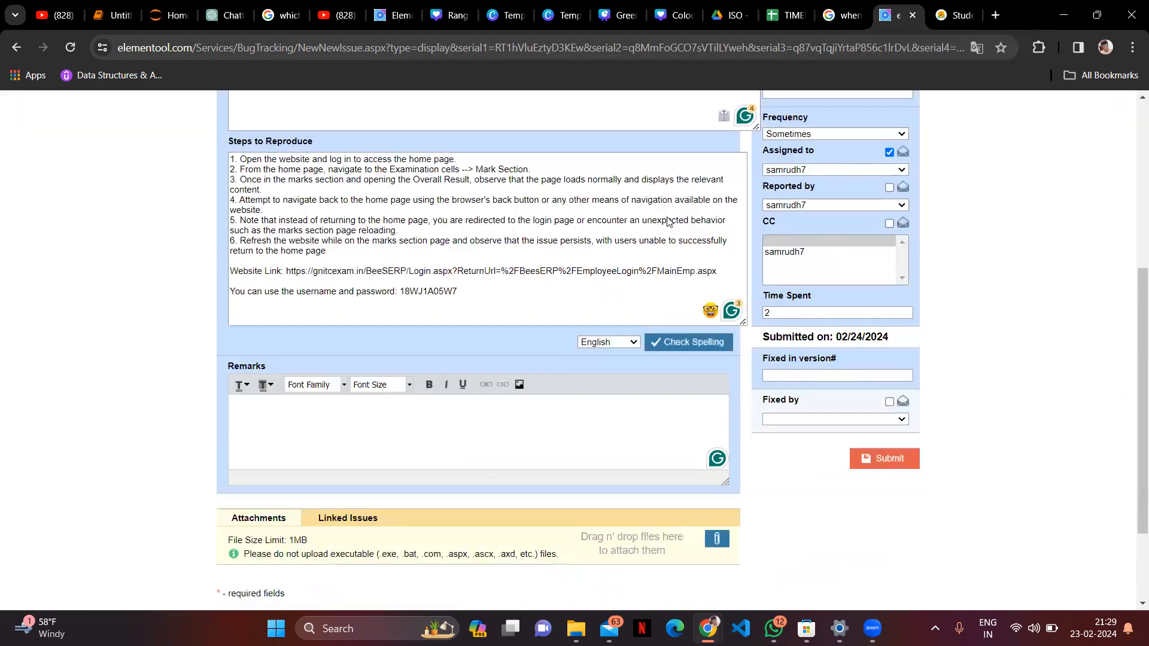
click(900, 457)
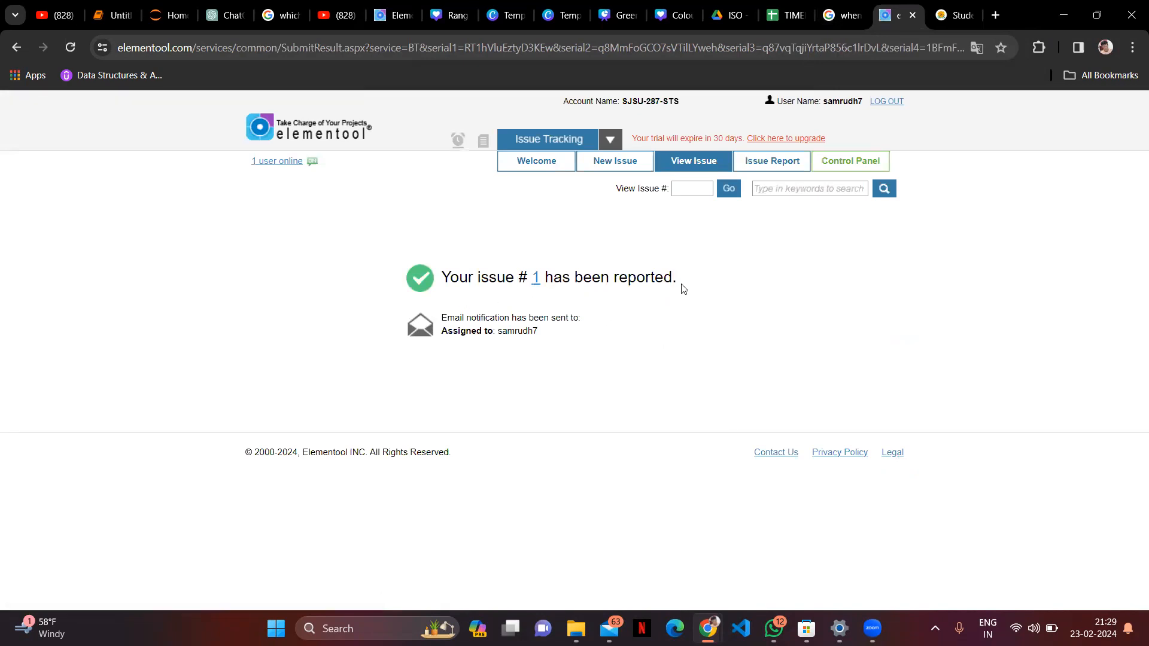
Step: Open the reported issue by its issue number, 1
click(698, 191)
click(696, 221)
click(728, 190)
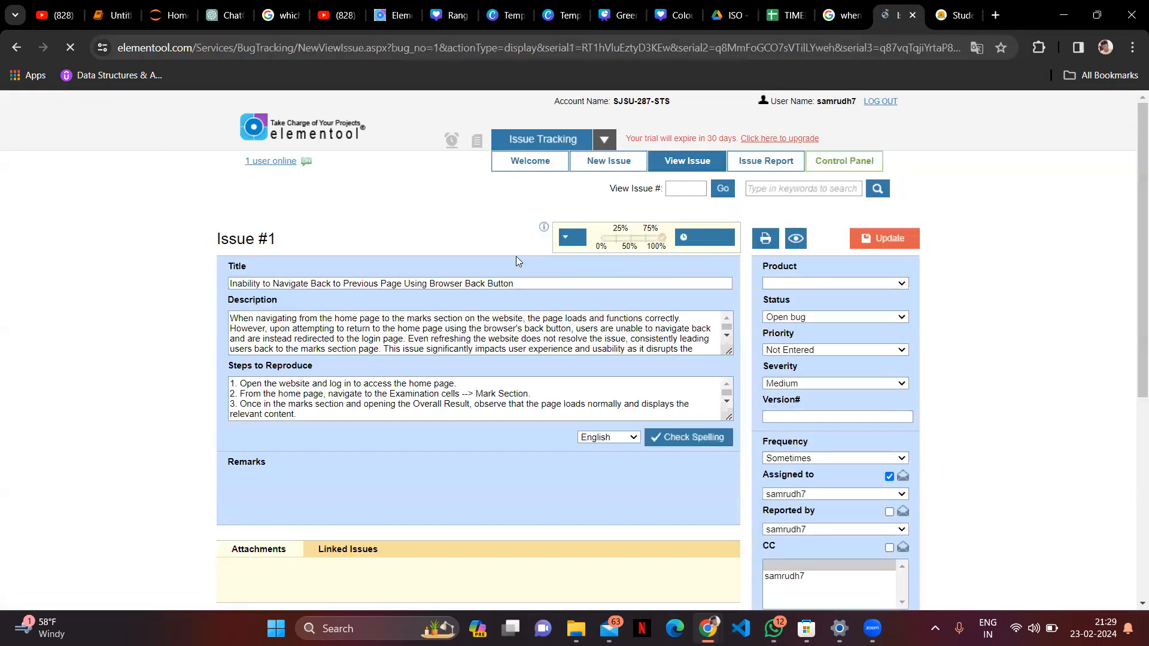
Step: Examine issue 1's description, status details, attachments section and history trail
scroll(515, 256, down, 5)
scroll(455, 234, up, 5)
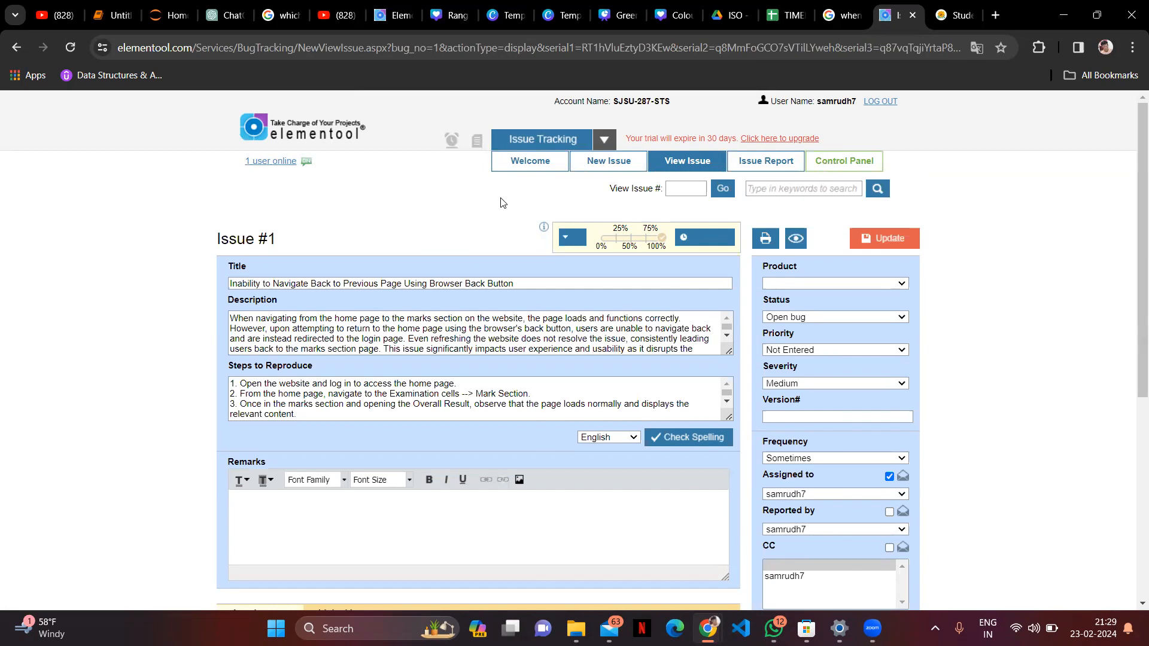
scroll(503, 205, down, 5)
scroll(934, 350, up, 5)
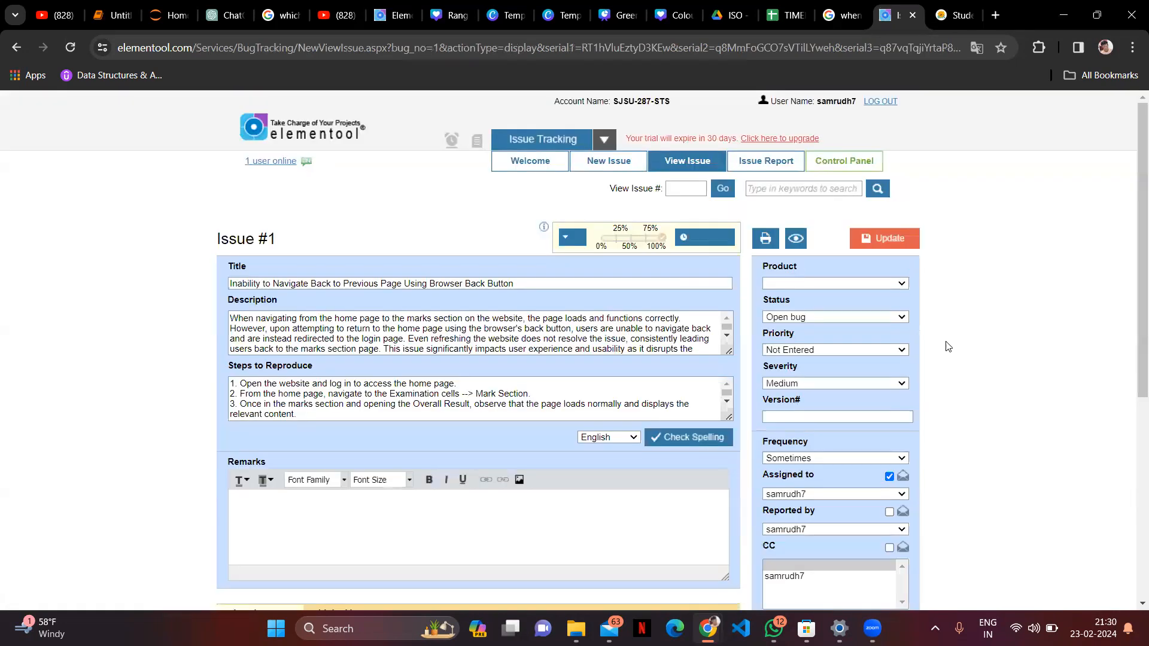
scroll(962, 312, down, 5)
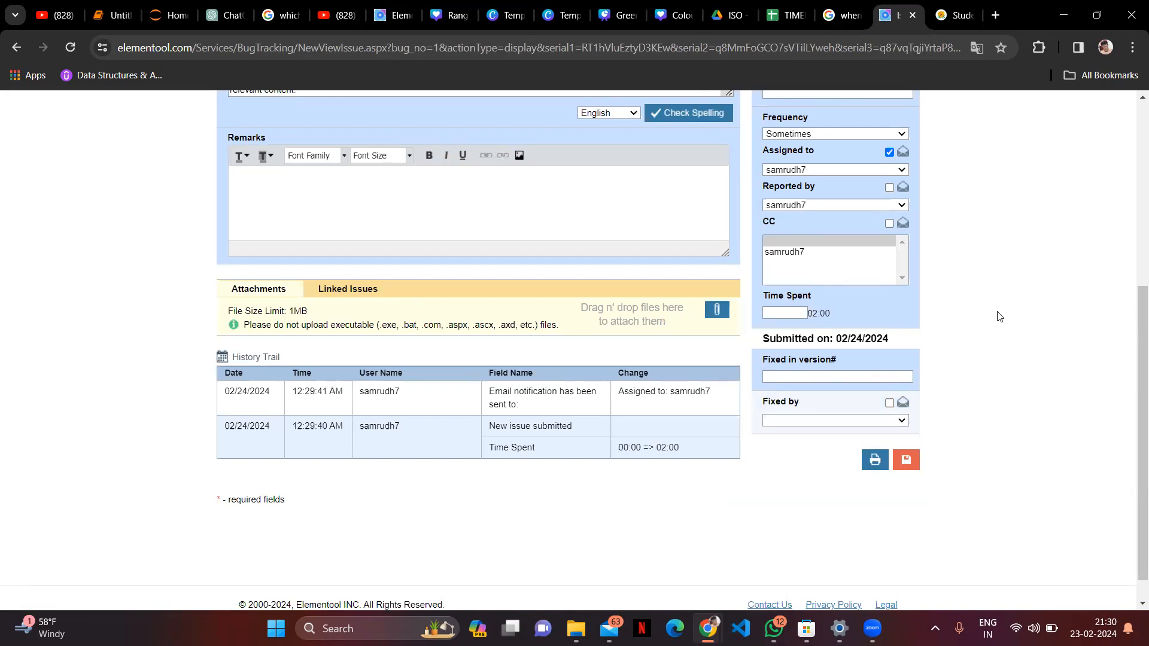
scroll(997, 316, up, 5)
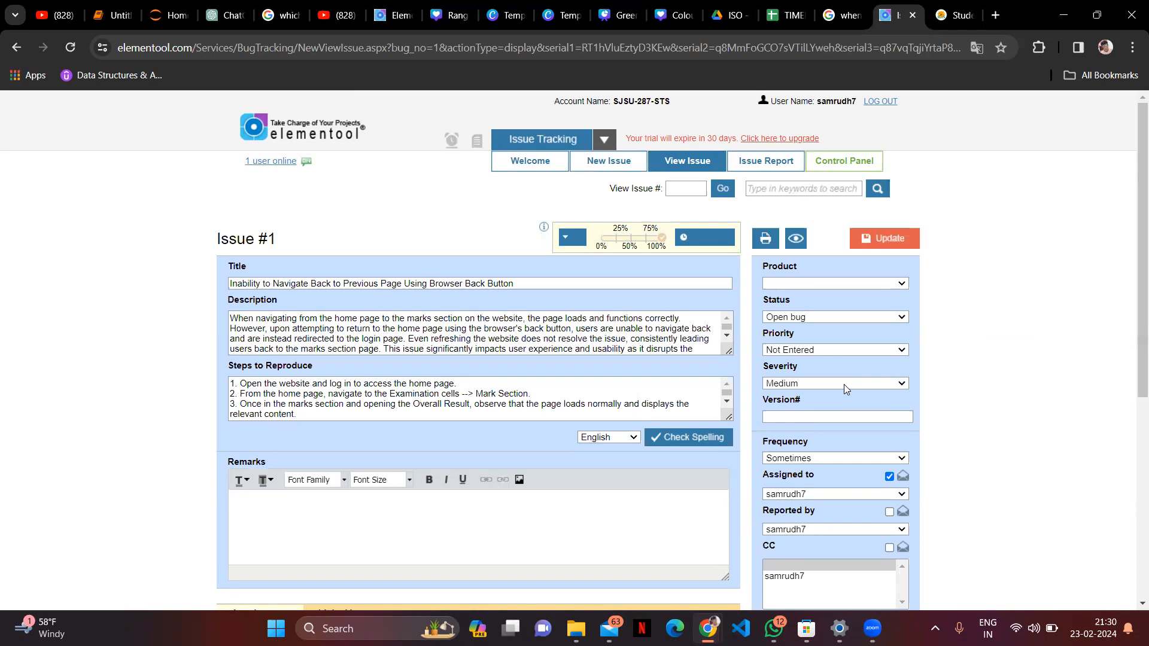
scroll(886, 290, down, 5)
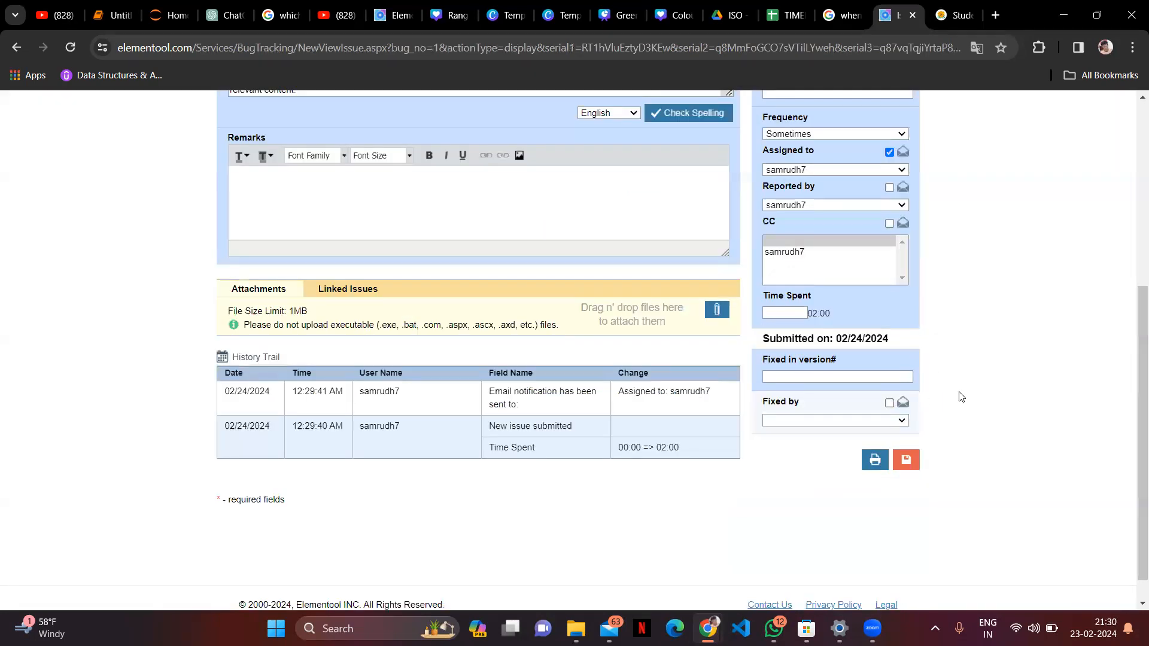